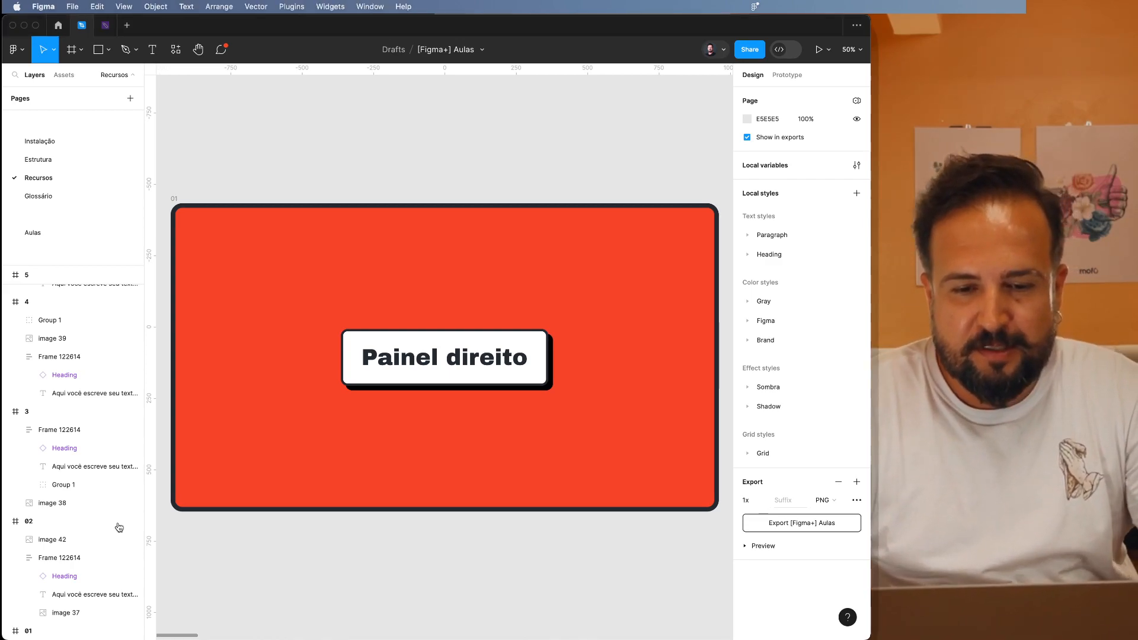
# Draw a circle about 279 × 279 below the Design/Prototype image in frame 02.
pyautogui.hscroll(3, 273, 449)
pyautogui.hscroll(10, 274, 449)
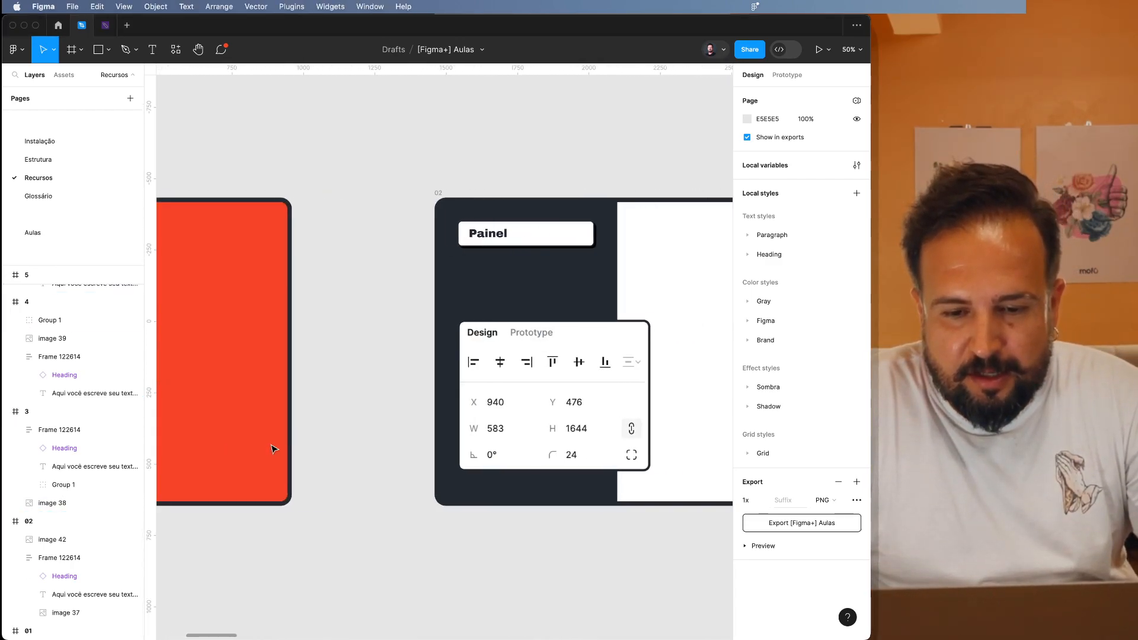
pyautogui.hscroll(-1, 273, 449)
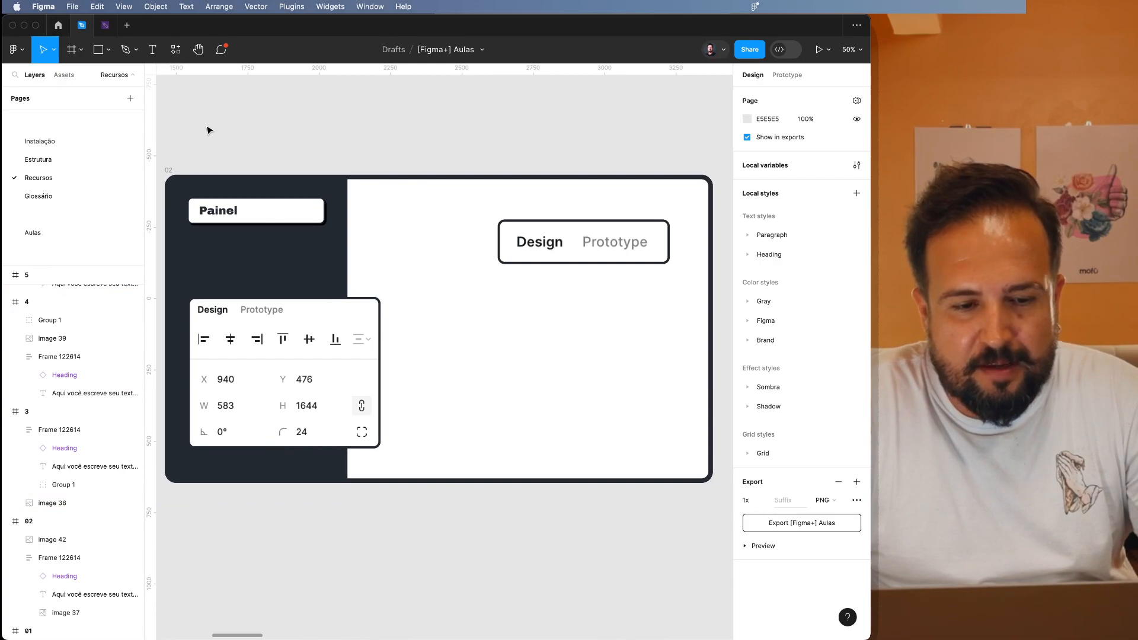
pyautogui.click(542, 249)
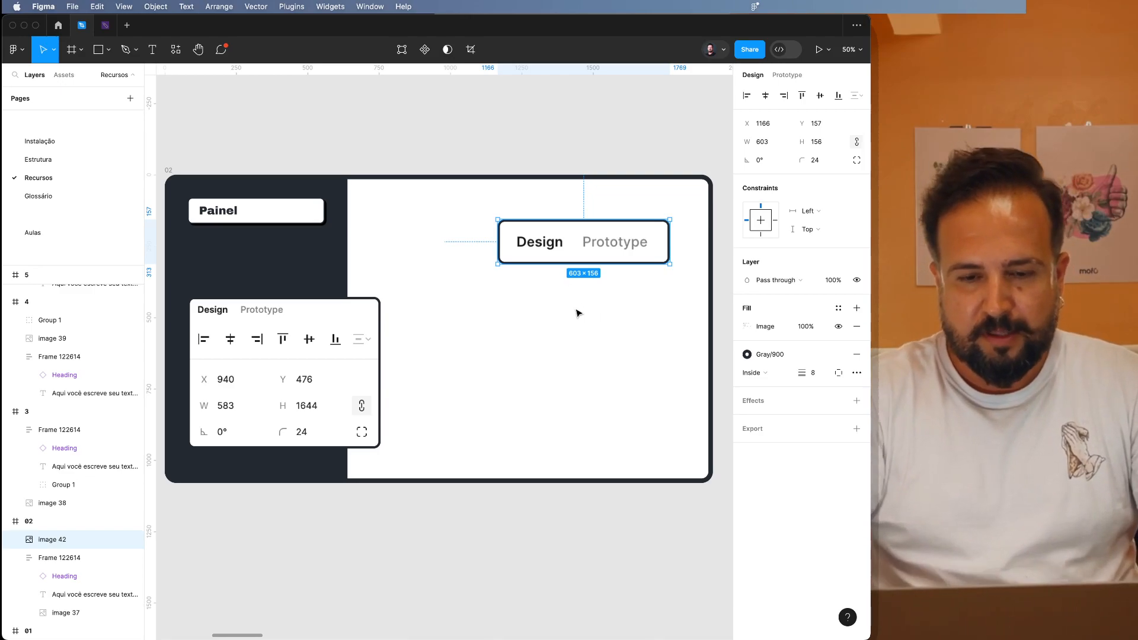
pyautogui.press('o')
pyautogui.moveTo(530, 319); pyautogui.dragTo(610, 399)
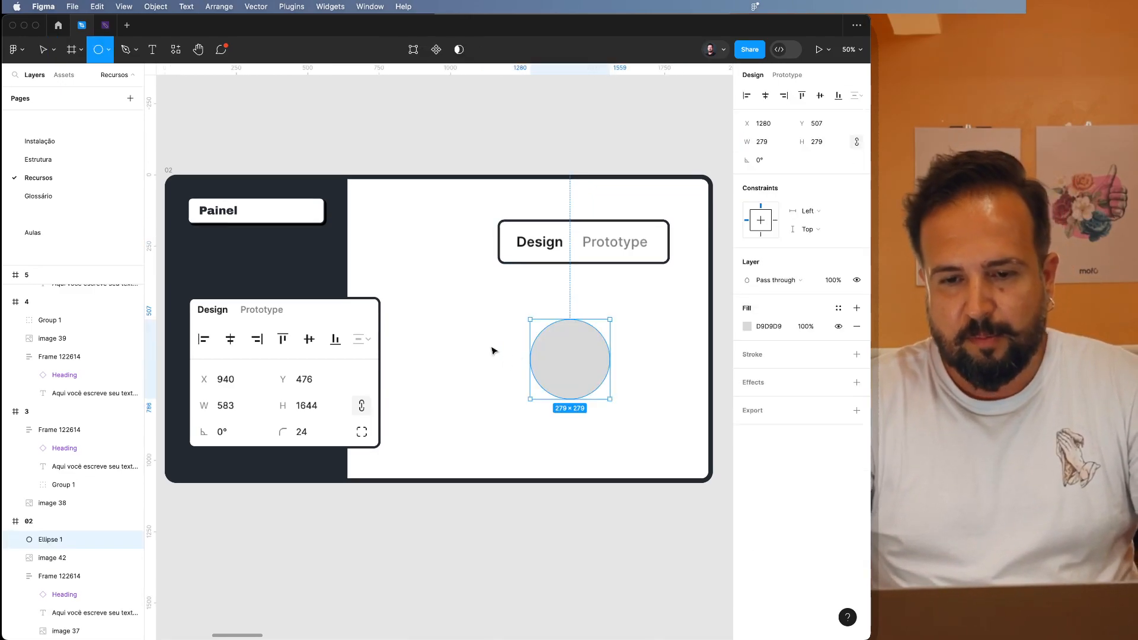
# Align the circle to each edge of frame 02 in turn, finishing with it centred horizontally and vertically.
pyautogui.click(745, 96)
pyautogui.click(783, 97)
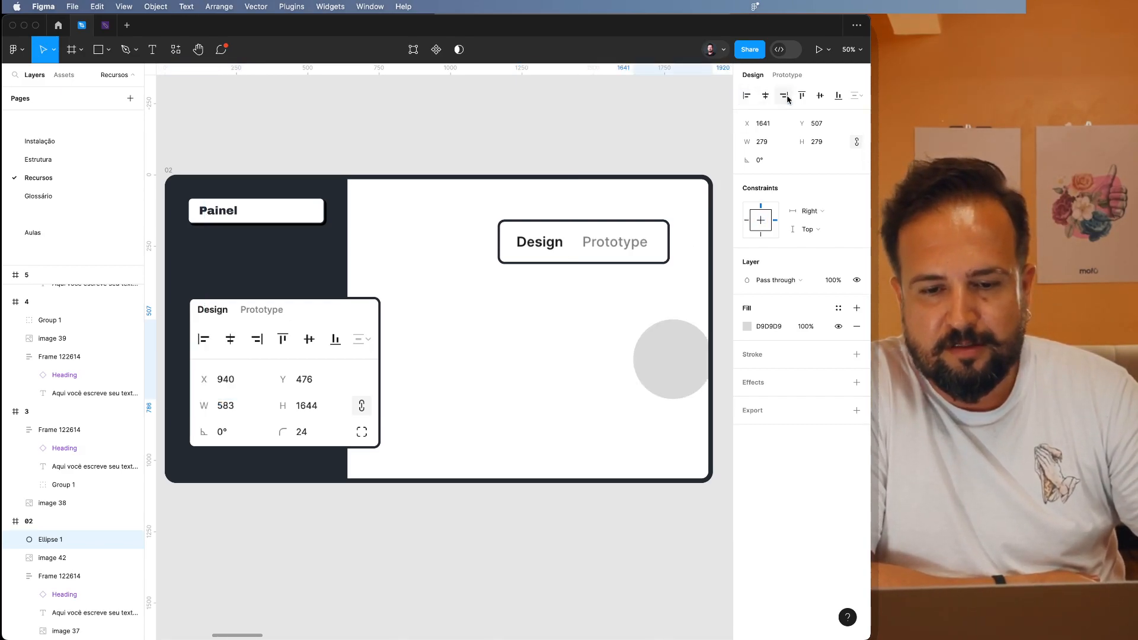
pyautogui.click(766, 96)
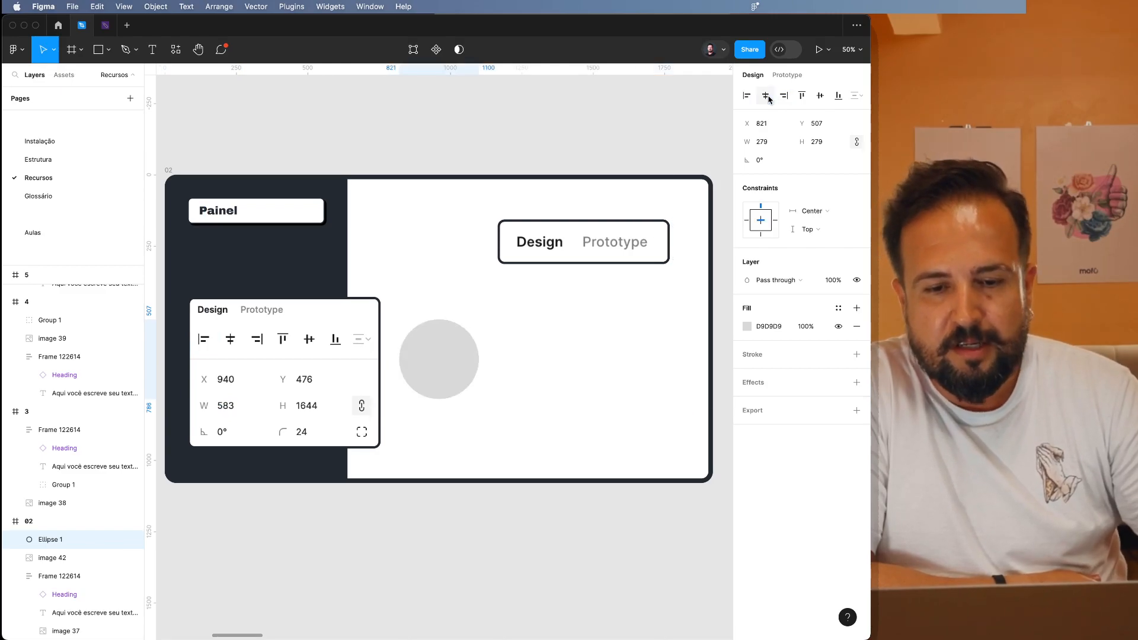
pyautogui.click(803, 95)
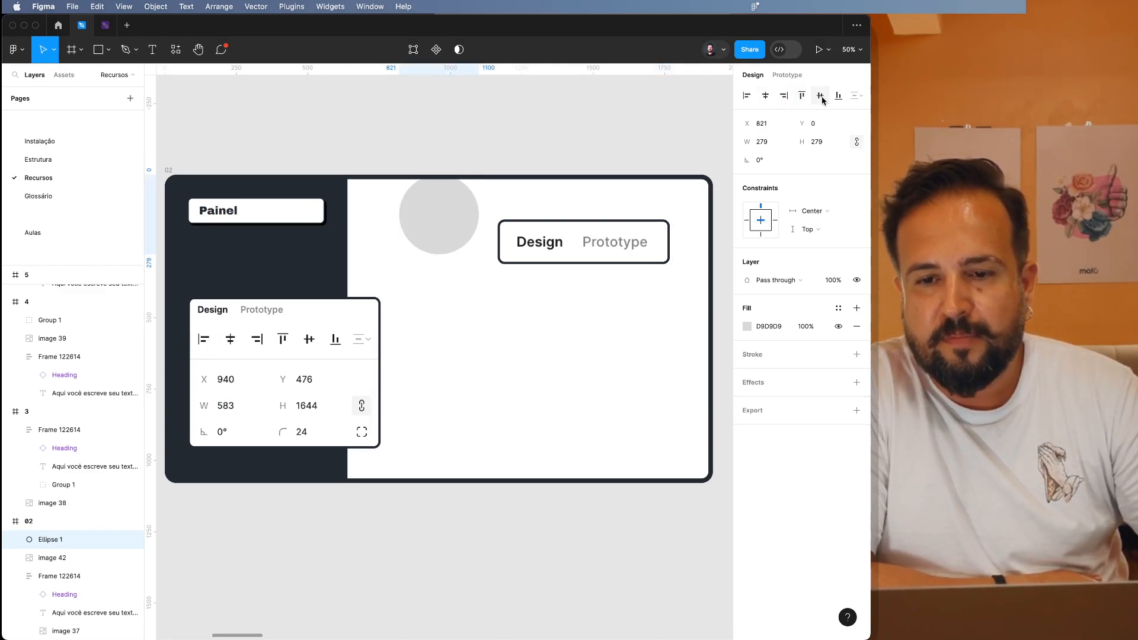
pyautogui.click(838, 96)
pyautogui.click(819, 95)
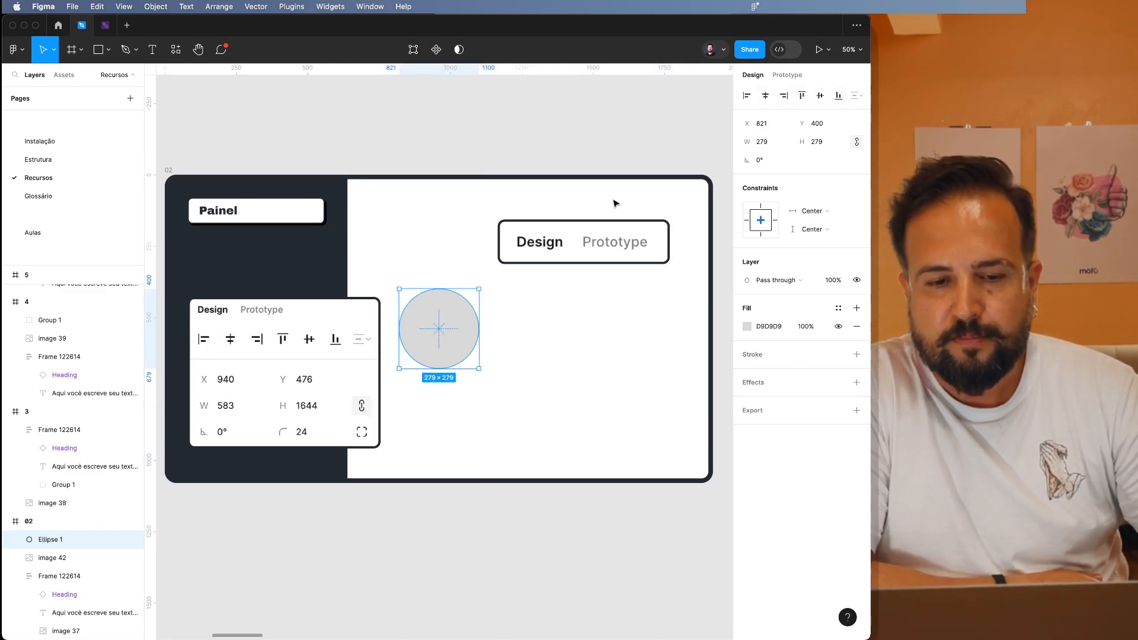
# Duplicate the circle into a row of three and distribute them horizontally with an even spacing of 79.
pyautogui.moveTo(451, 350); pyautogui.dragTo(652, 342)
pyautogui.keyDown('shift'); pyautogui.click(518, 338); pyautogui.keyUp('shift')
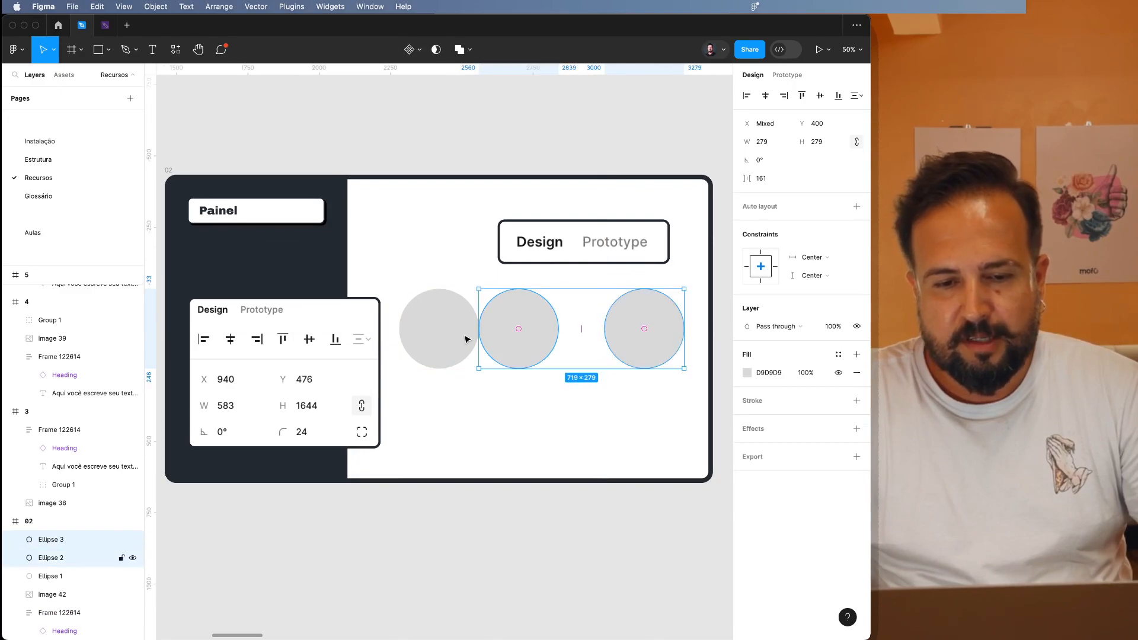
pyautogui.keyDown('shift'); pyautogui.click(409, 338); pyautogui.keyUp('shift')
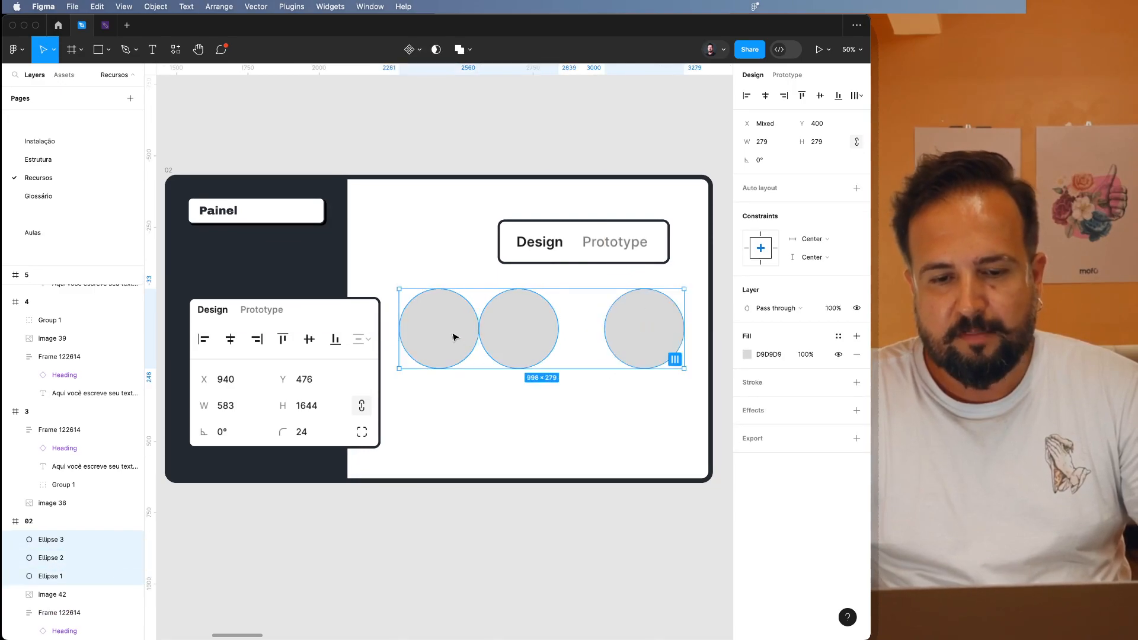
pyautogui.click(858, 95)
pyautogui.click(832, 122)
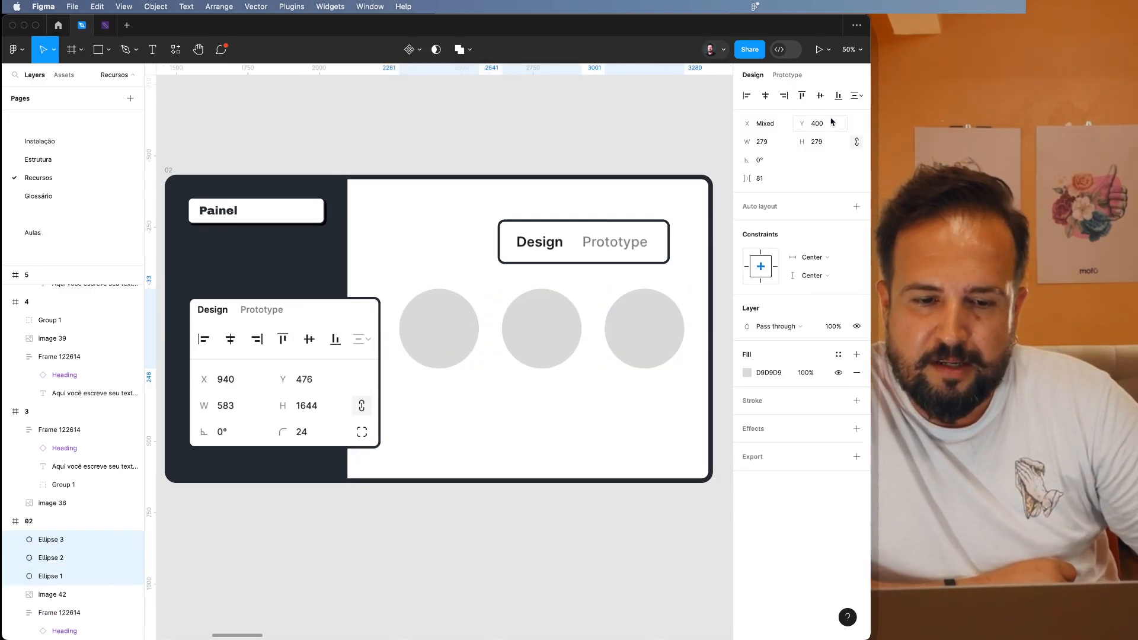
pyautogui.scroll(4, 602, 339)
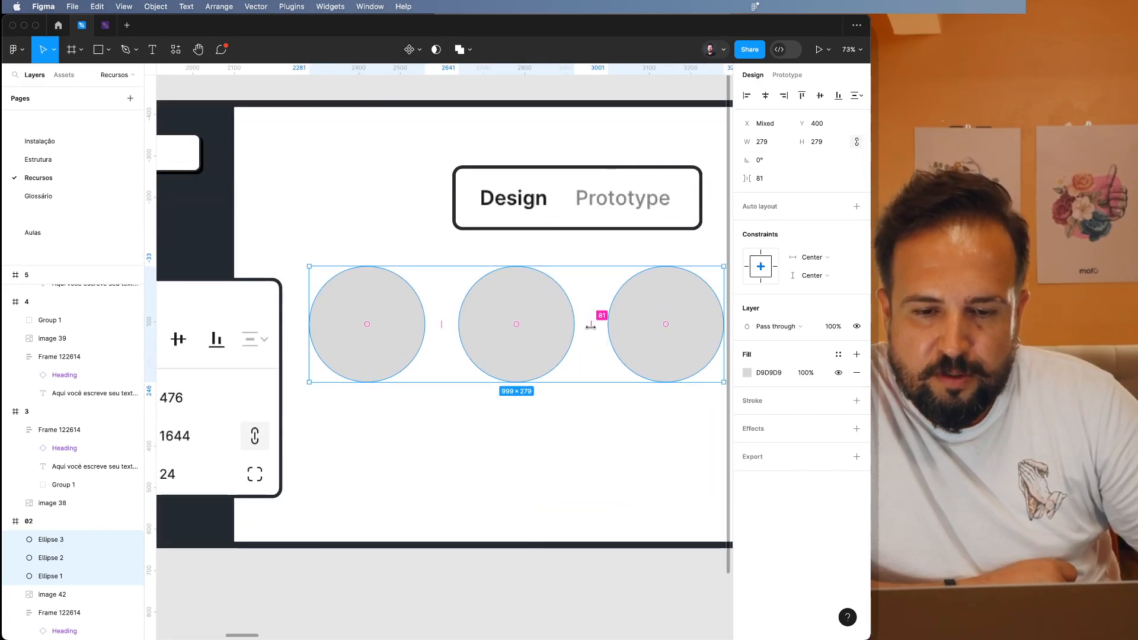
pyautogui.moveTo(590, 327)
pyautogui.mouseDown()
pyautogui.moveTo(558, 327)
pyautogui.moveTo(637, 334)
pyautogui.moveTo(573, 333)
pyautogui.moveTo(603, 334)
pyautogui.moveTo(586, 332)
pyautogui.mouseUp()
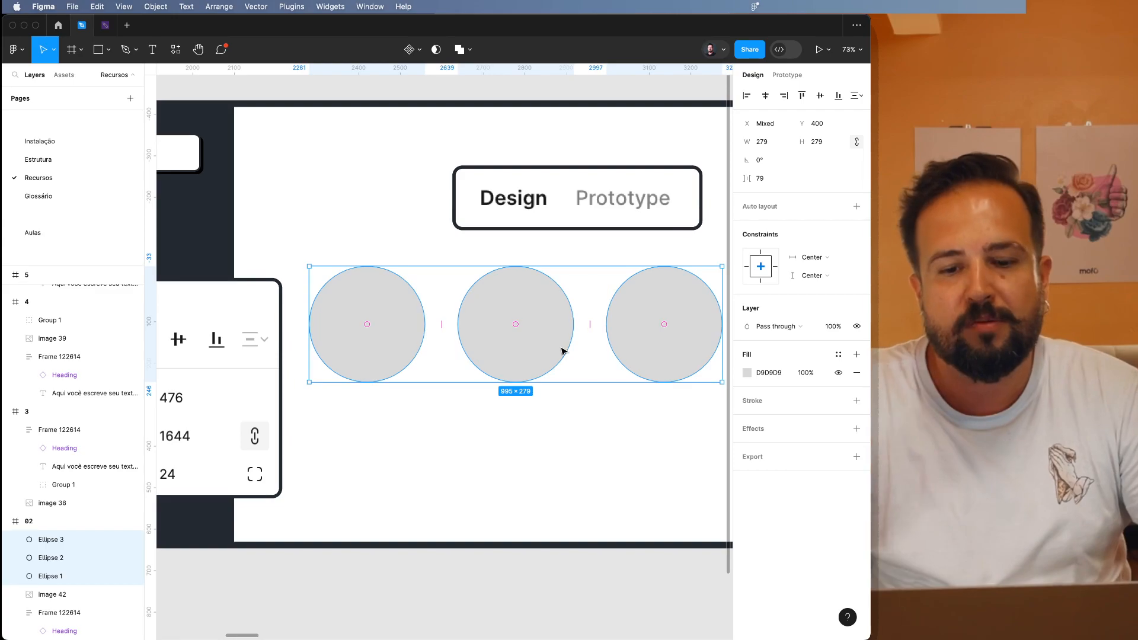
# Fill the rightmost circle with red FF5858.
pyautogui.click(640, 348)
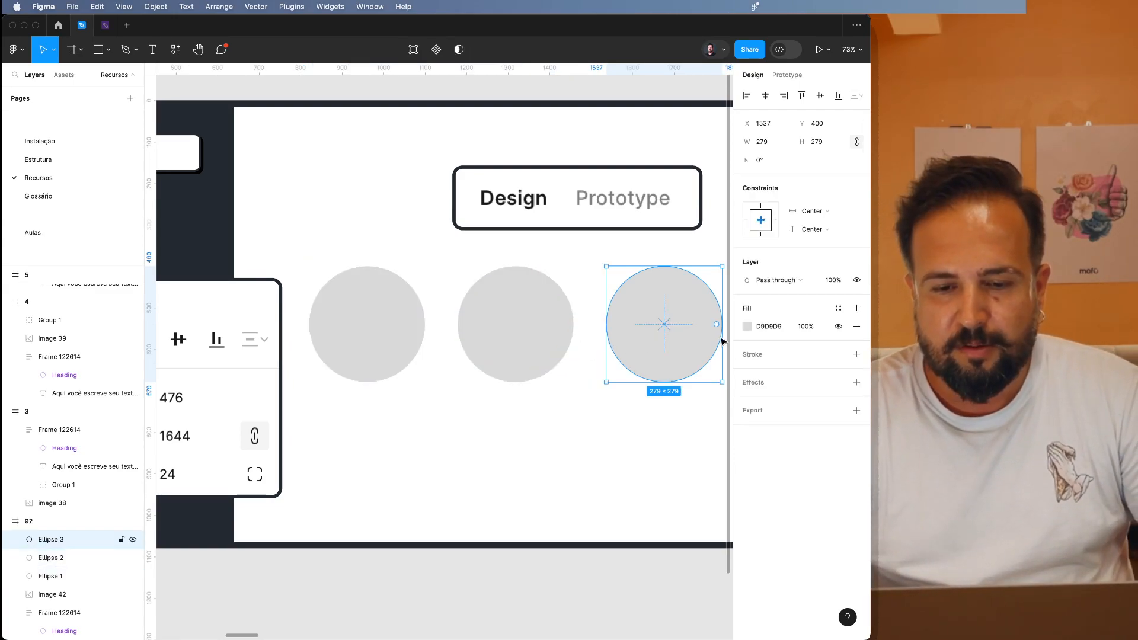
pyautogui.click(747, 326)
pyautogui.click(676, 356)
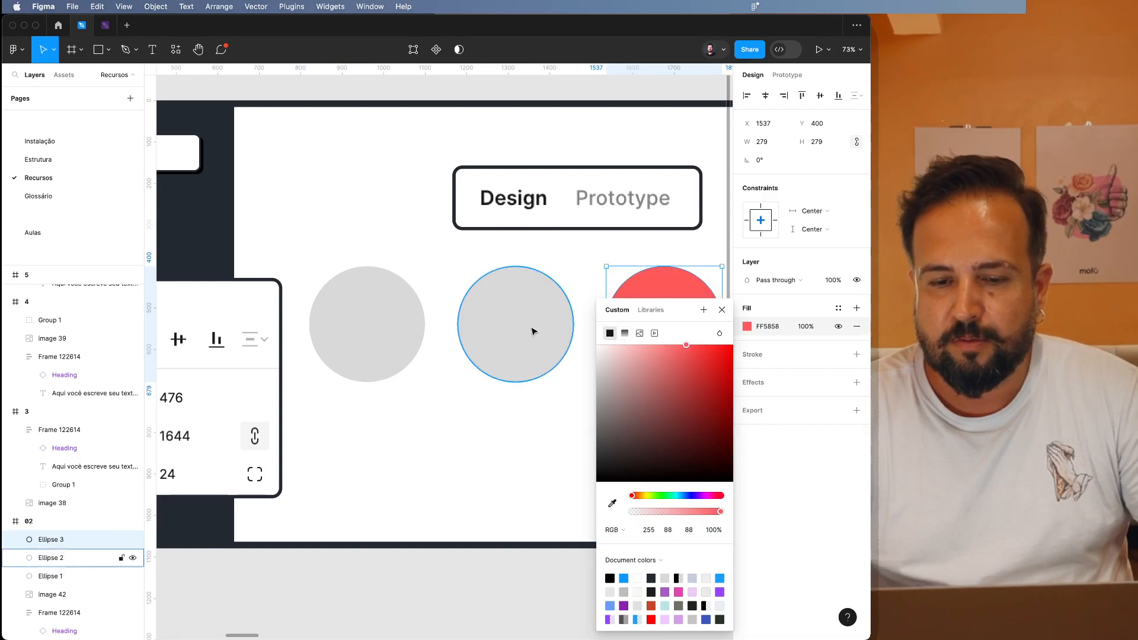
# Fill the middle circle with orange FFA800.
pyautogui.click(533, 330)
pyautogui.click(744, 325)
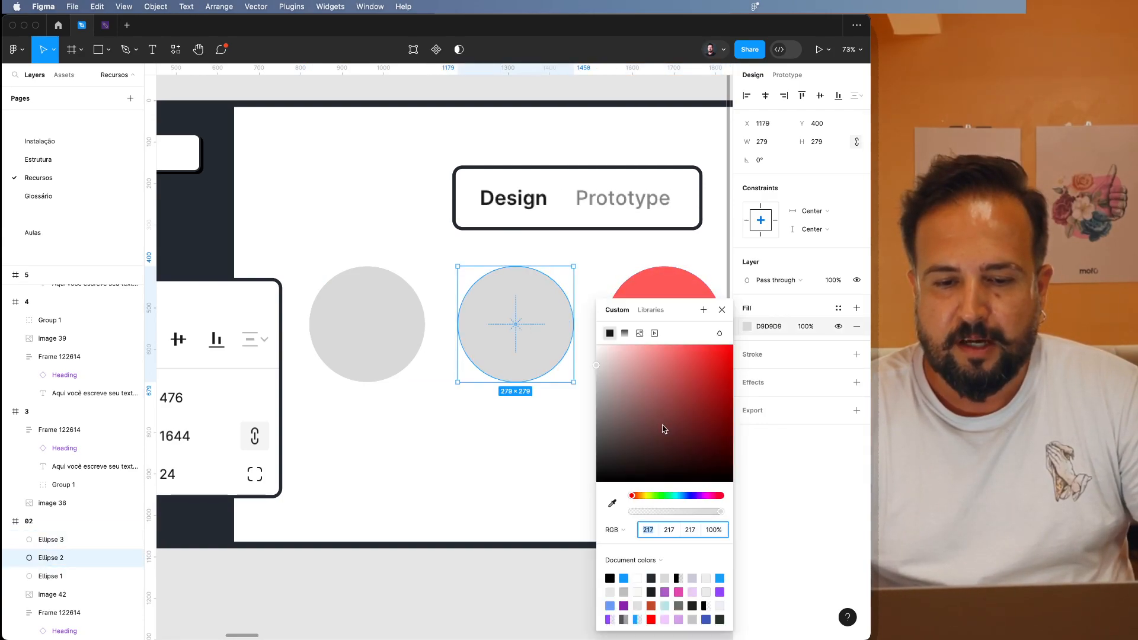
pyautogui.click(641, 495)
pyautogui.moveTo(681, 399); pyautogui.dragTo(758, 303)
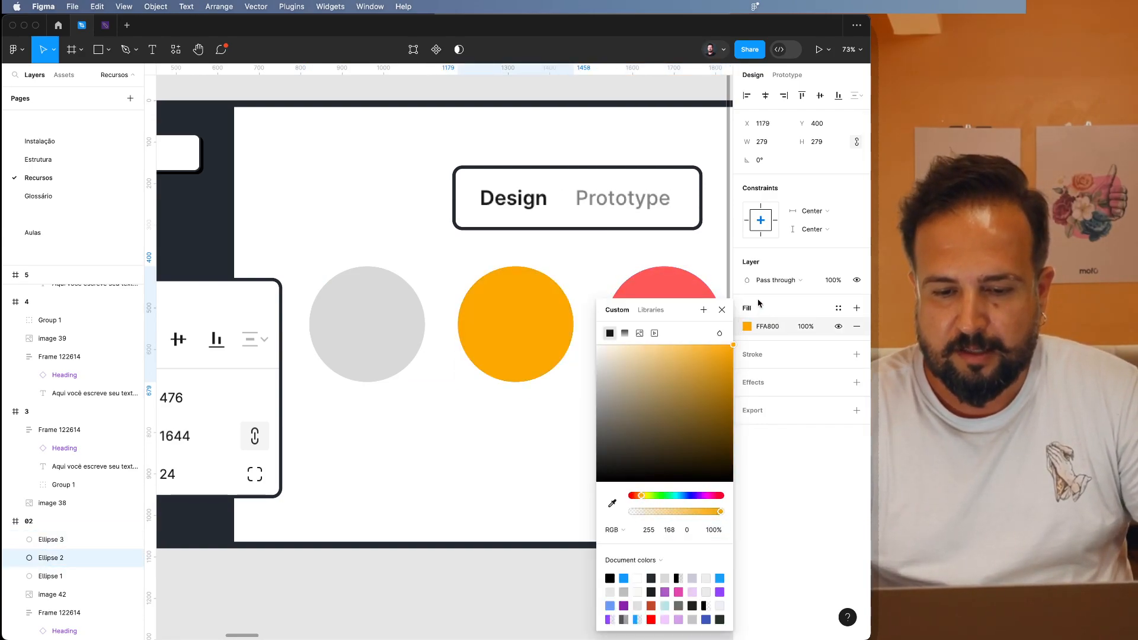
# Fill the leftmost circle with green 6FB300 and deselect it.
pyautogui.click(365, 323)
pyautogui.click(746, 327)
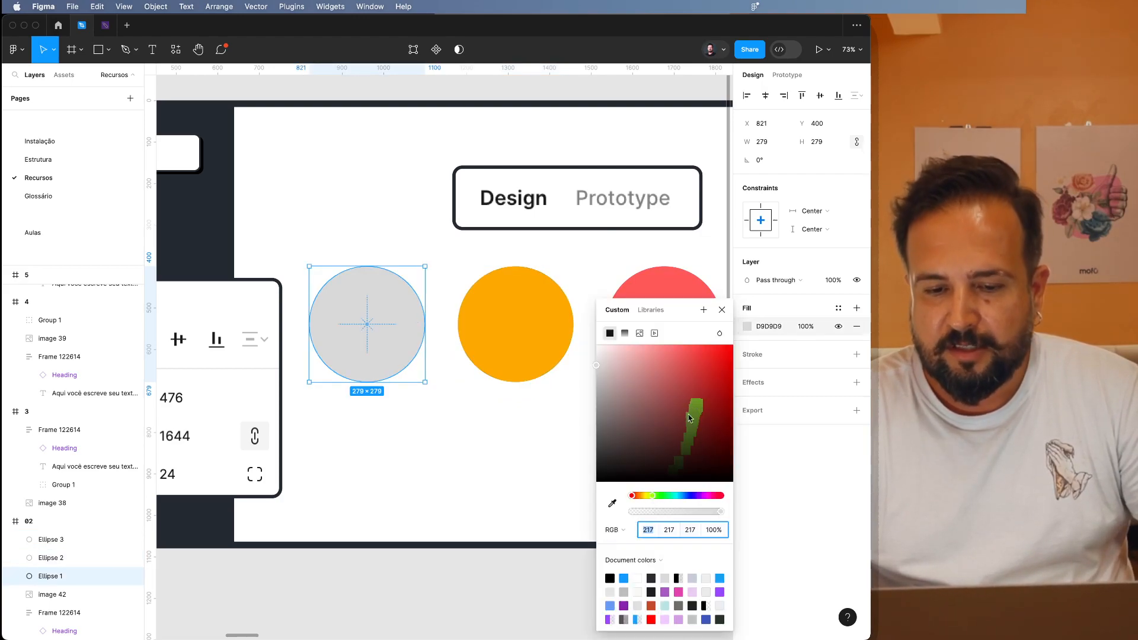
pyautogui.click(734, 388)
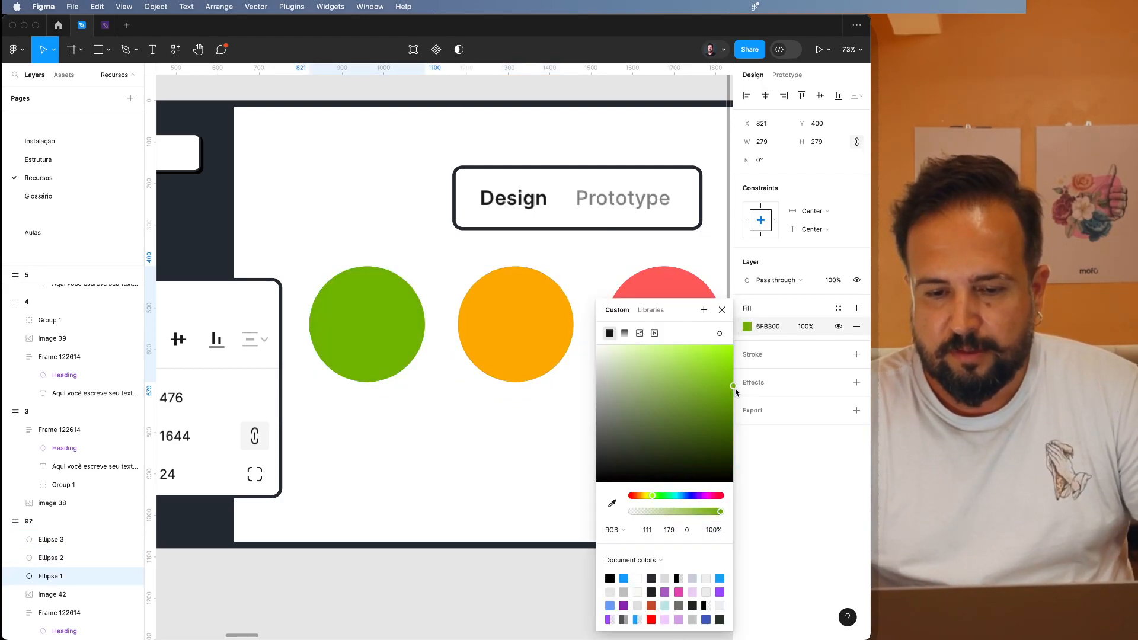
pyautogui.click(513, 419)
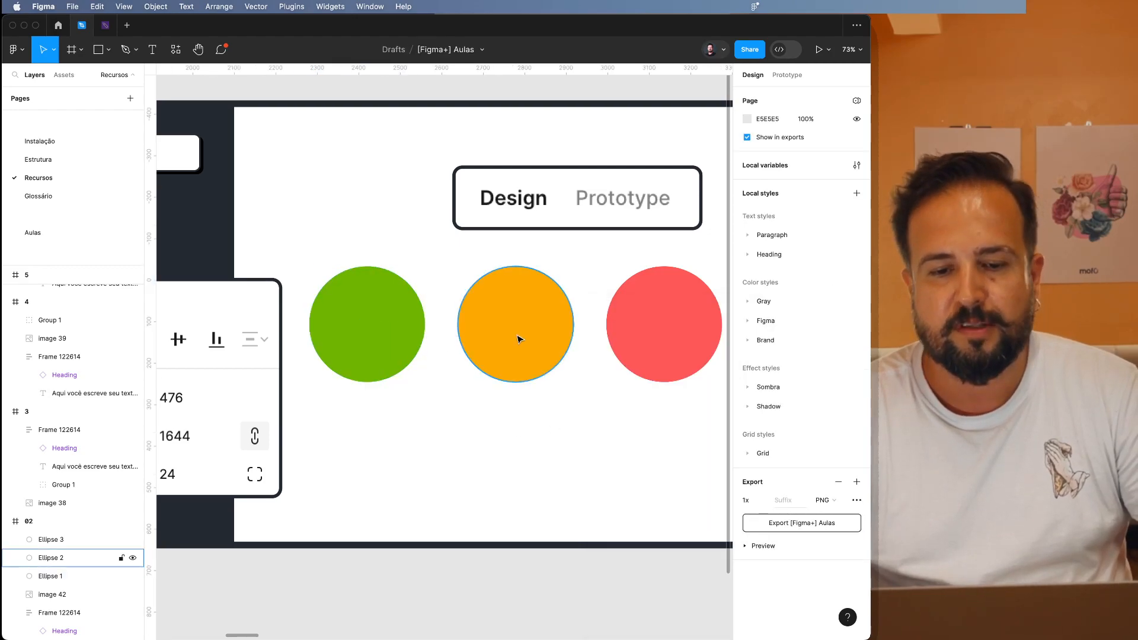
# Swap the positions of the orange and red circles so the red one sits in the middle.
pyautogui.click(517, 337)
pyautogui.keyDown('shift'); pyautogui.click(664, 329); pyautogui.keyUp('shift')
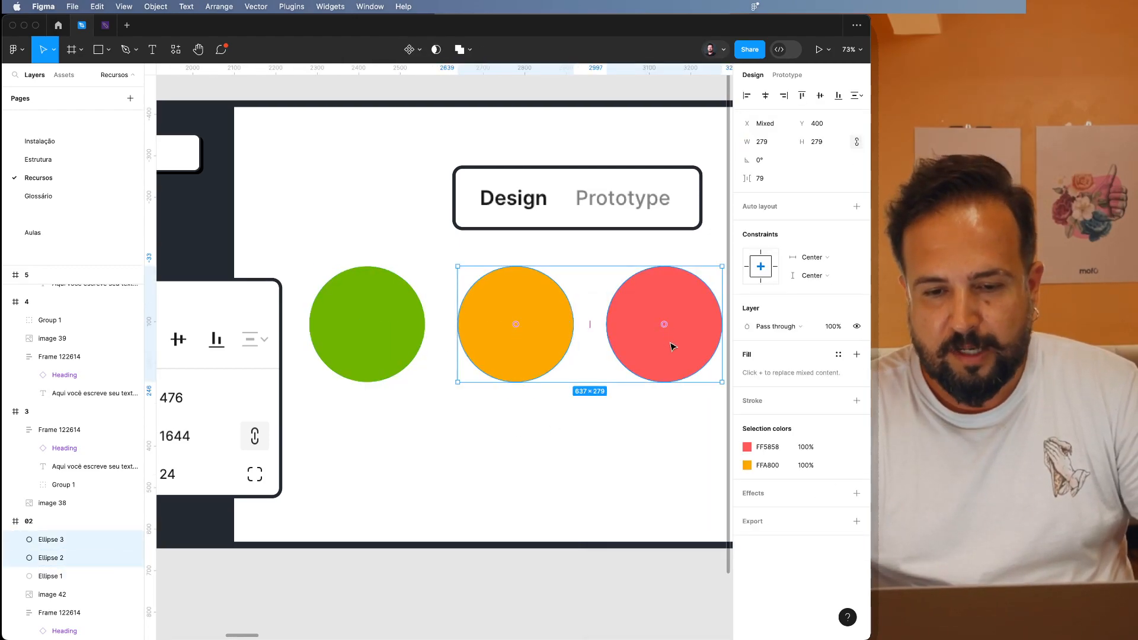
pyautogui.moveTo(670, 329); pyautogui.dragTo(504, 335)
pyautogui.click(521, 463)
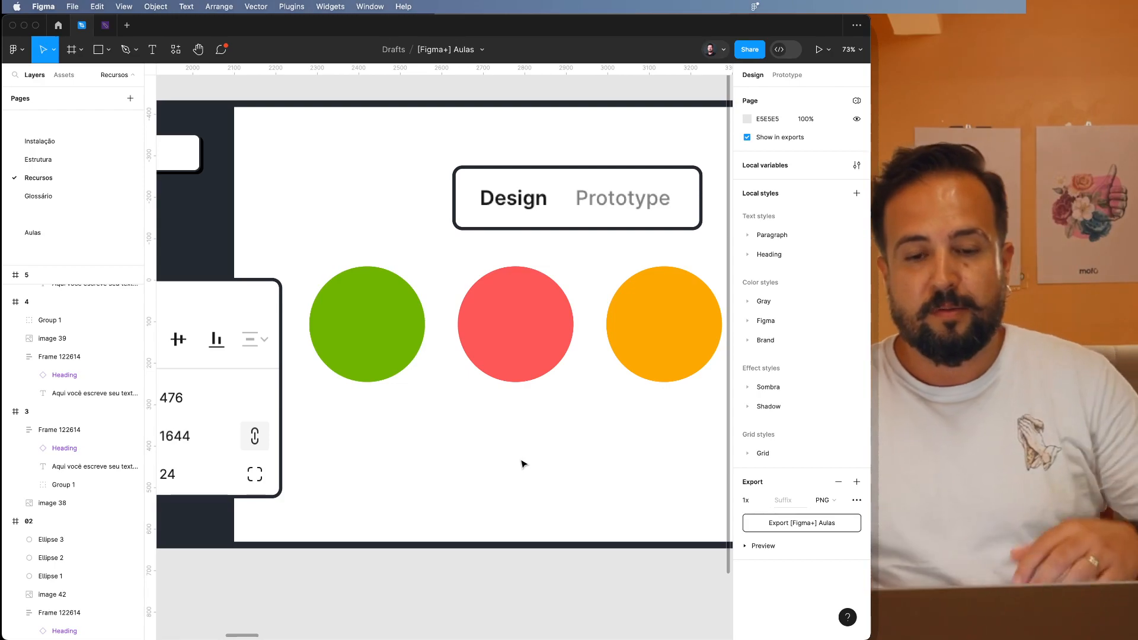
# Shrink all three circles together around their common centre to about 183 × 183 each.
pyautogui.scroll(-3, 521, 464)
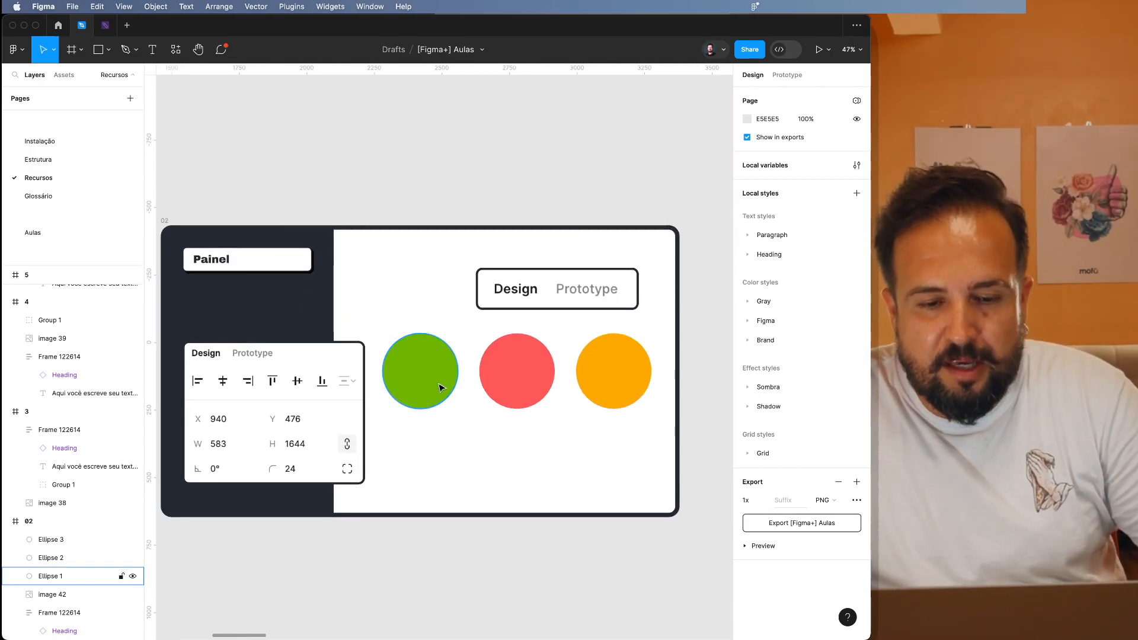
pyautogui.click(443, 386)
pyautogui.keyDown('shift'); pyautogui.click(513, 386); pyautogui.keyUp('shift')
pyautogui.keyDown('shift'); pyautogui.click(611, 388); pyautogui.keyUp('shift')
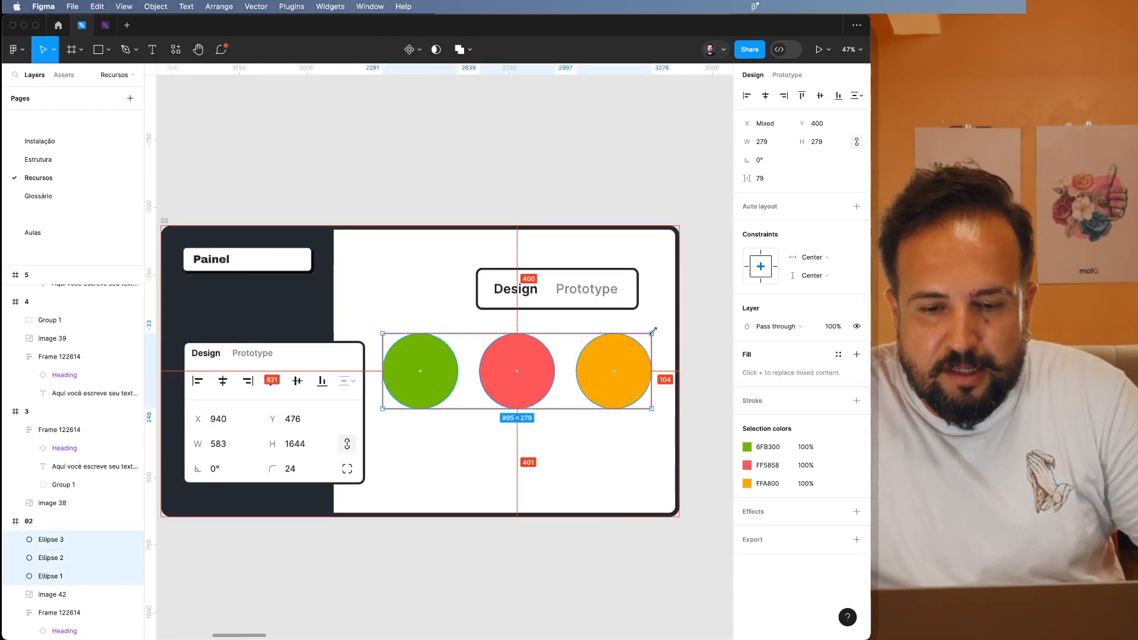
pyautogui.moveTo(651, 333); pyautogui.dragTo(604, 356)
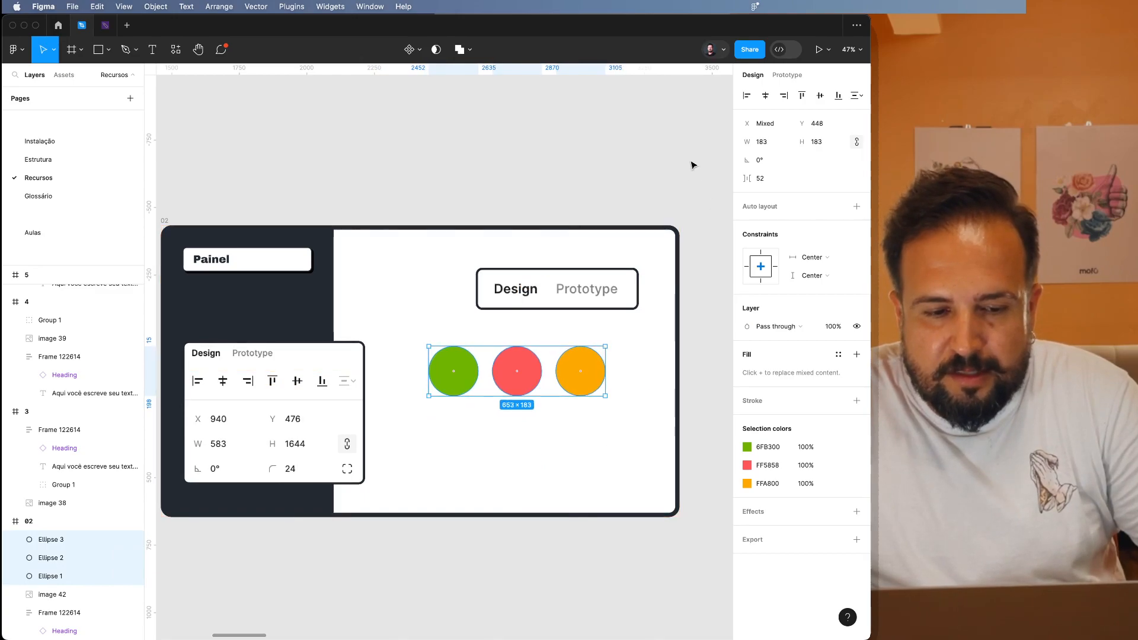
pyautogui.click(645, 326)
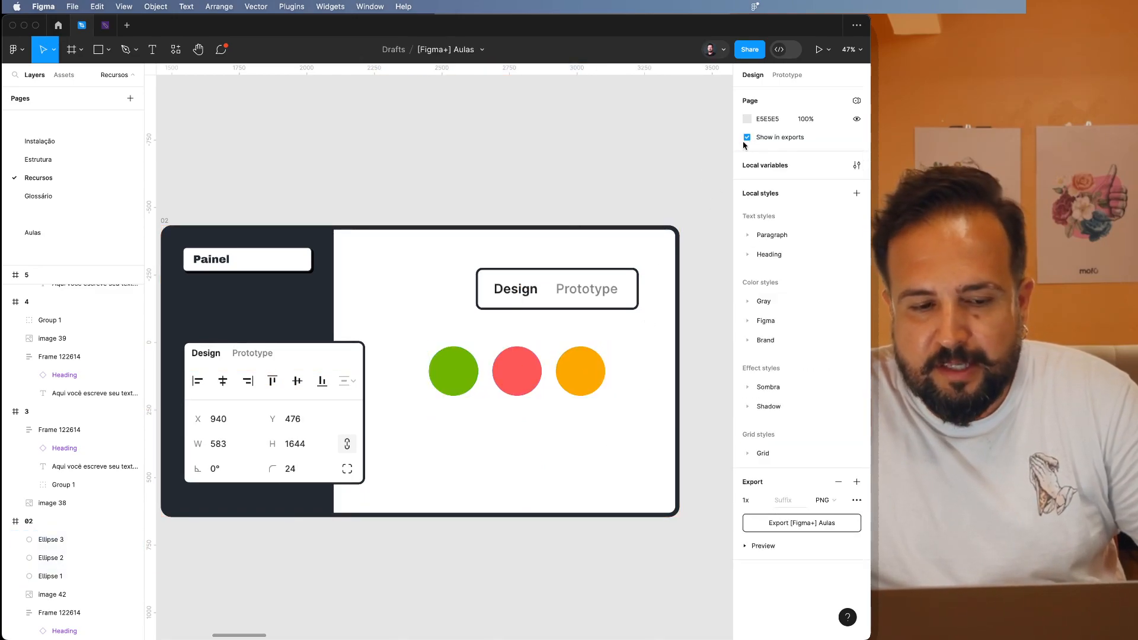
# Nudge the orange circle's X position up to 1478 and back down to 1462.
pyautogui.click(594, 360)
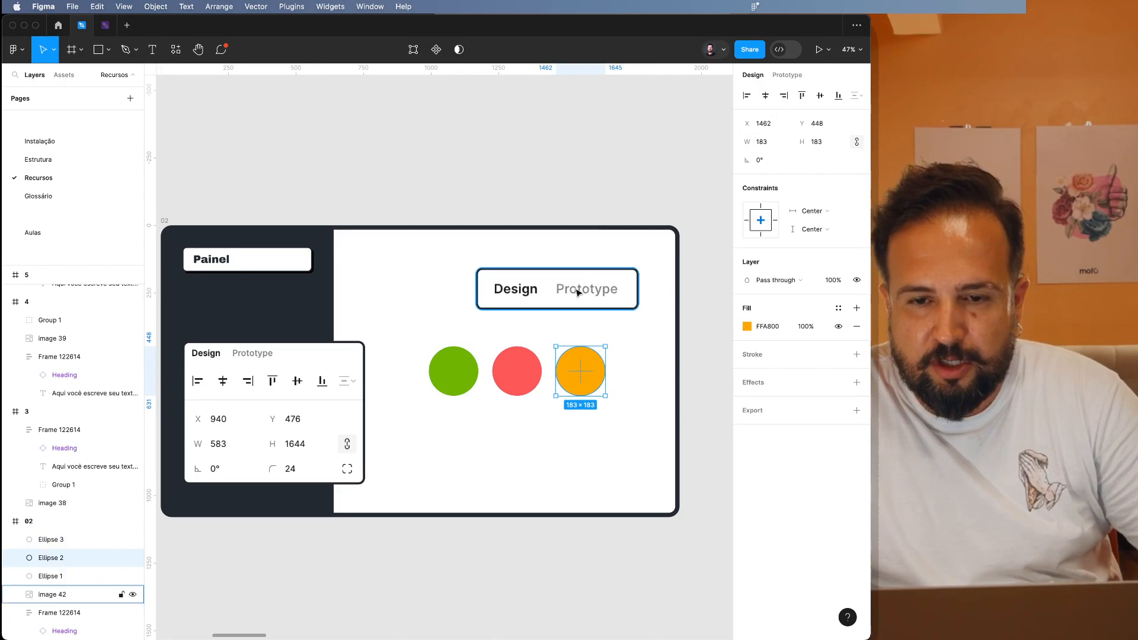
pyautogui.click(822, 128)
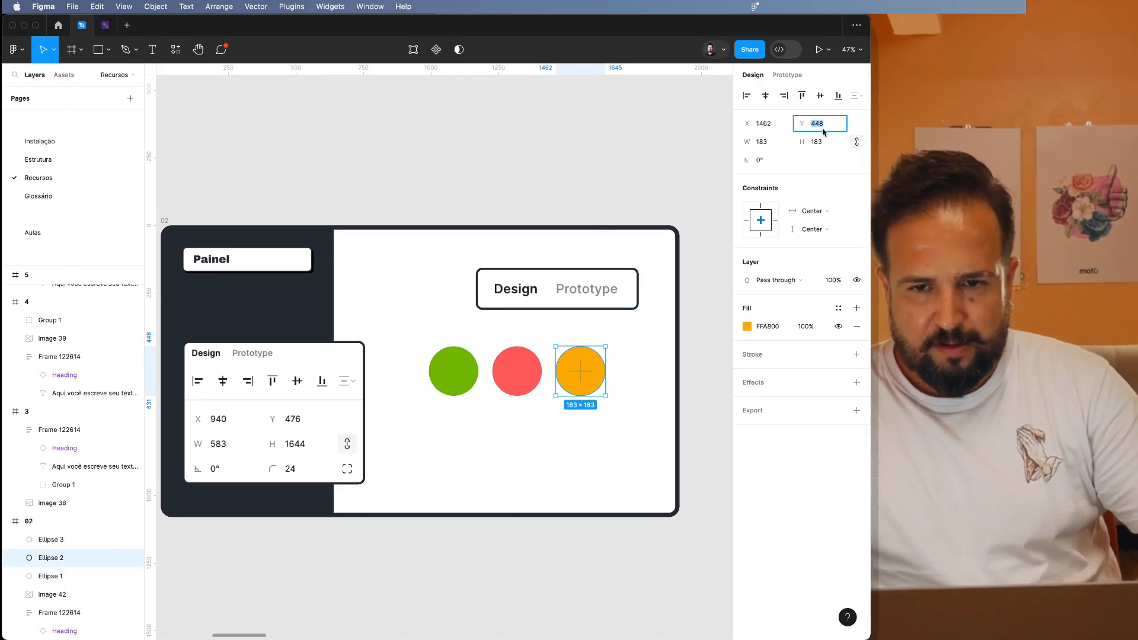
pyautogui.click(778, 126)
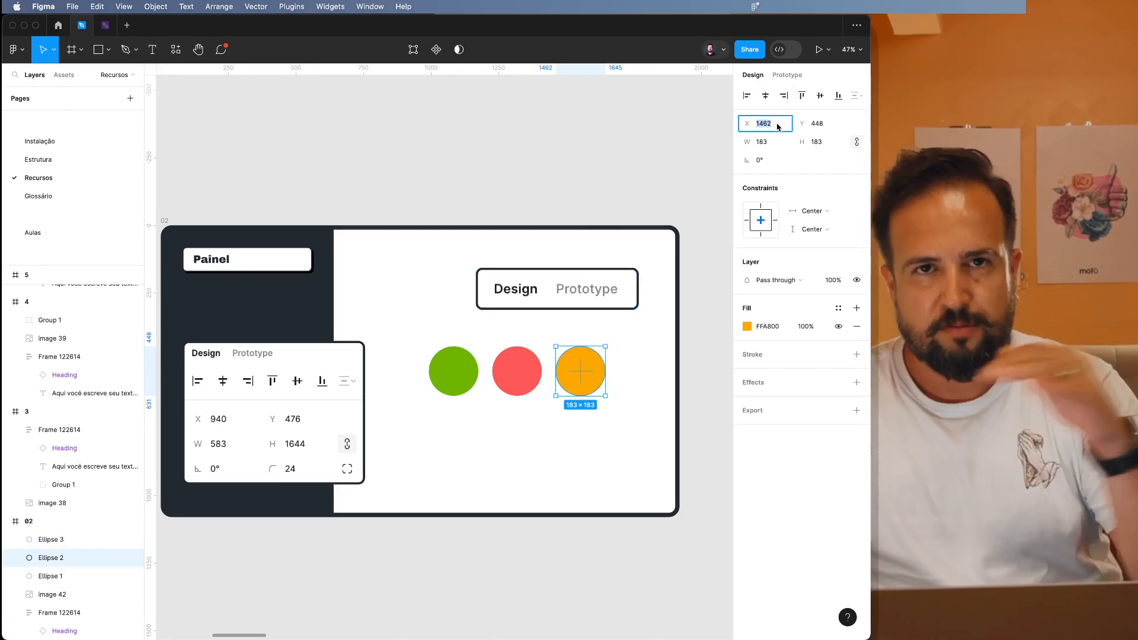
pyautogui.hotkey('shift', 'Up')
pyautogui.hotkey('shift', 'Up')
pyautogui.hotkey('shift', 'Up')
pyautogui.hotkey('shift', 'Up')
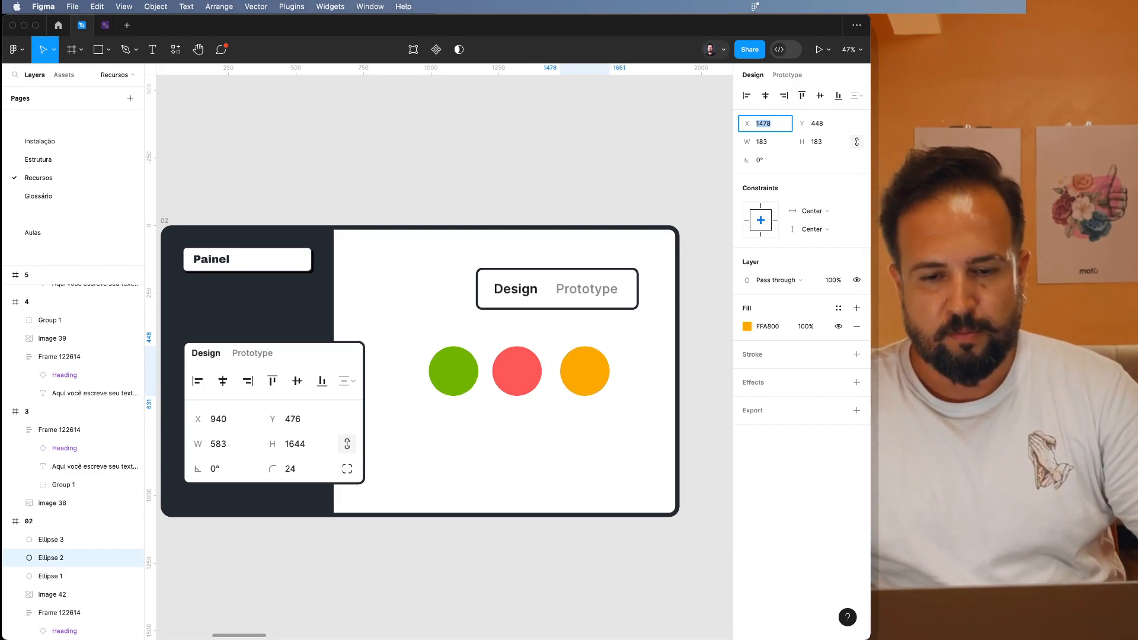
pyautogui.hotkey('shift', 'Down')
pyautogui.hotkey('shift', 'Down')
pyautogui.hotkey('shift', 'Down')
pyautogui.hotkey('shift', 'Down')
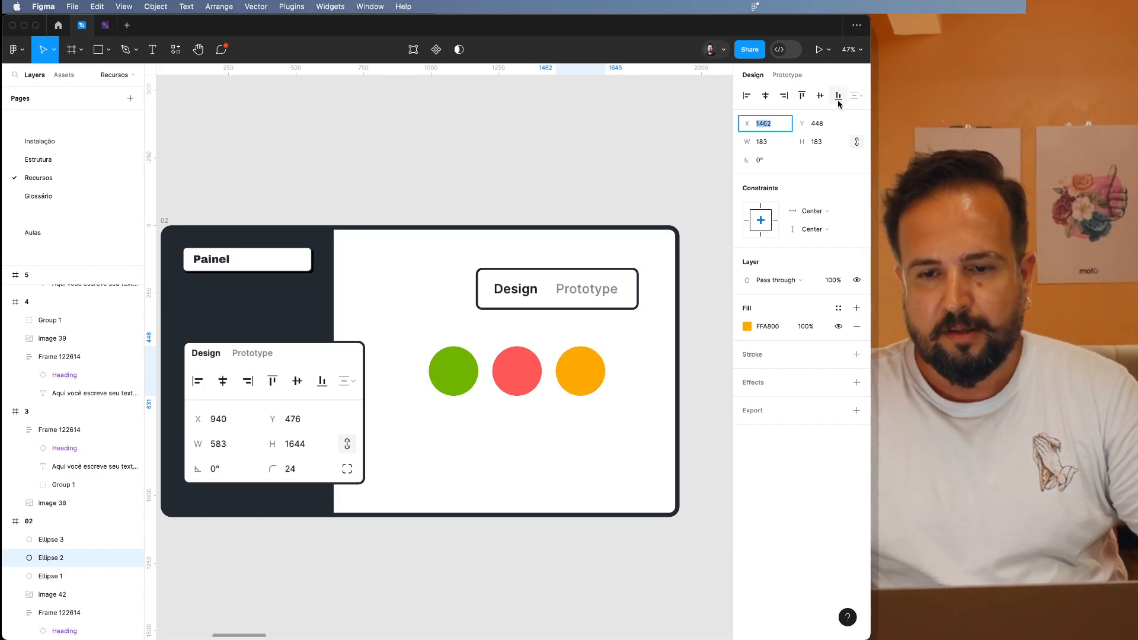
# Set the orange circle's Y position to 464 and finally to 440, and deselect the circle.
pyautogui.click(835, 126)
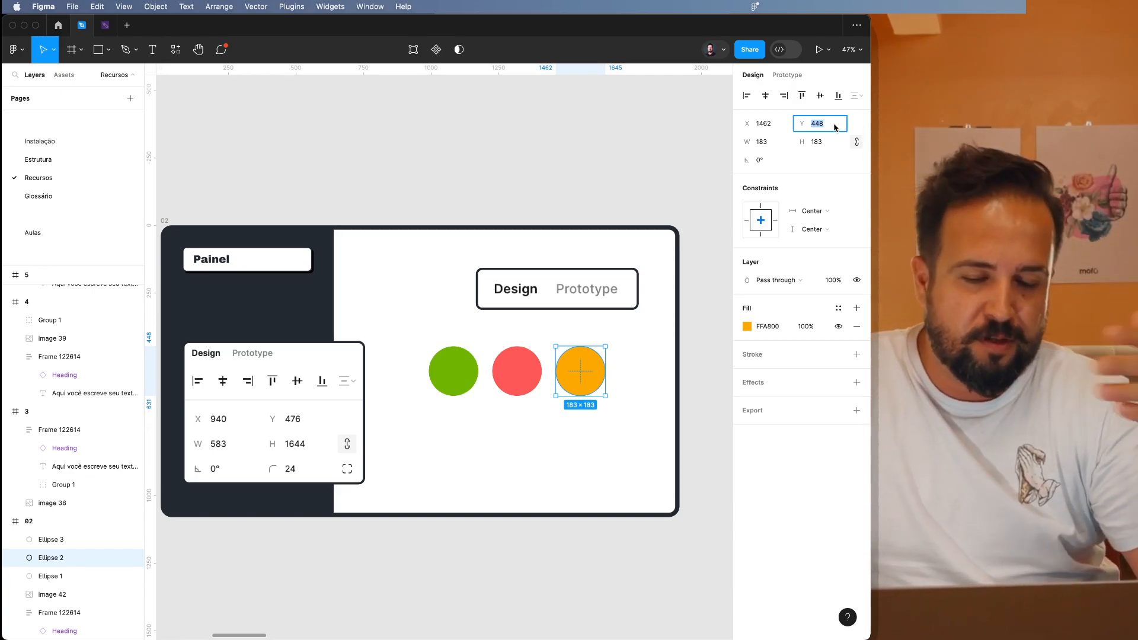
pyautogui.write('464')
pyautogui.press('Return')
pyautogui.write('440')
pyautogui.press('Return')
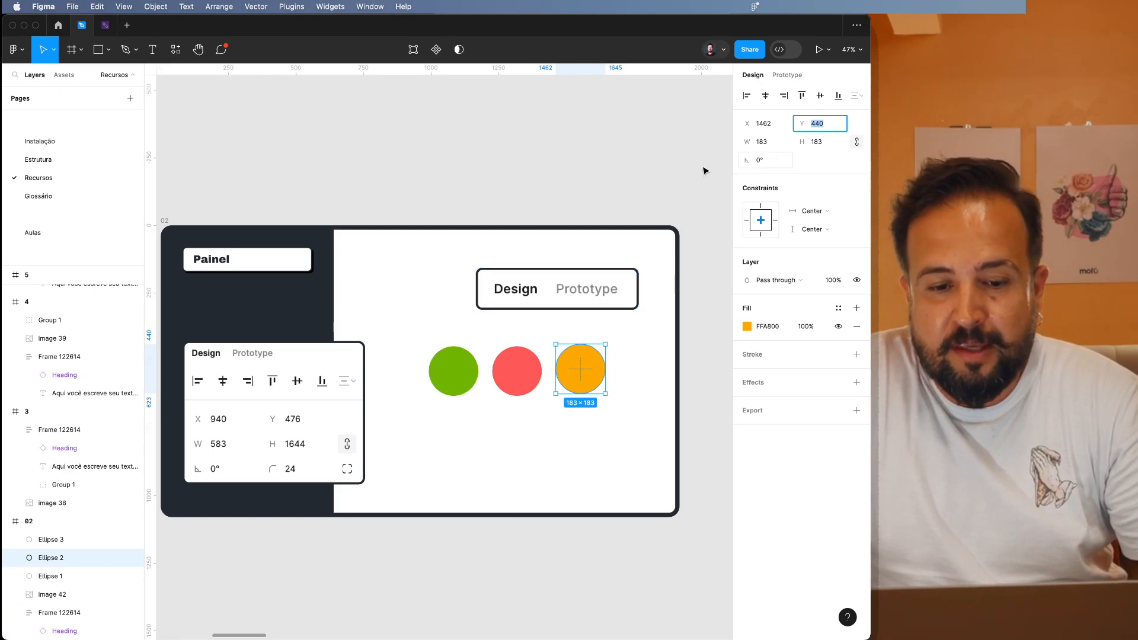
pyautogui.click(762, 147)
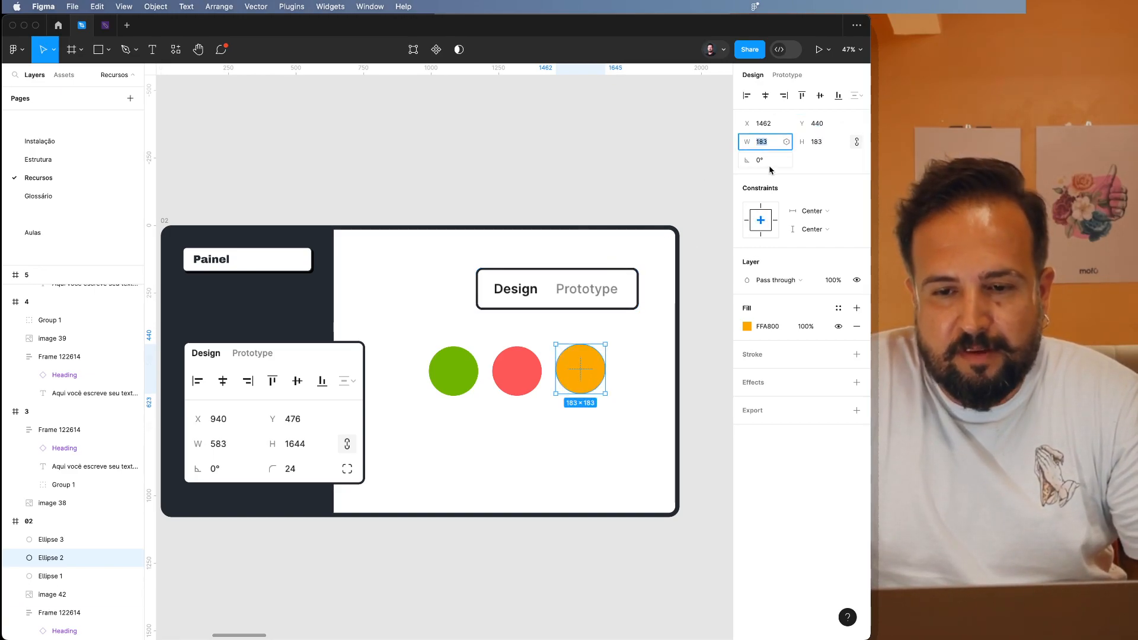
pyautogui.click(607, 169)
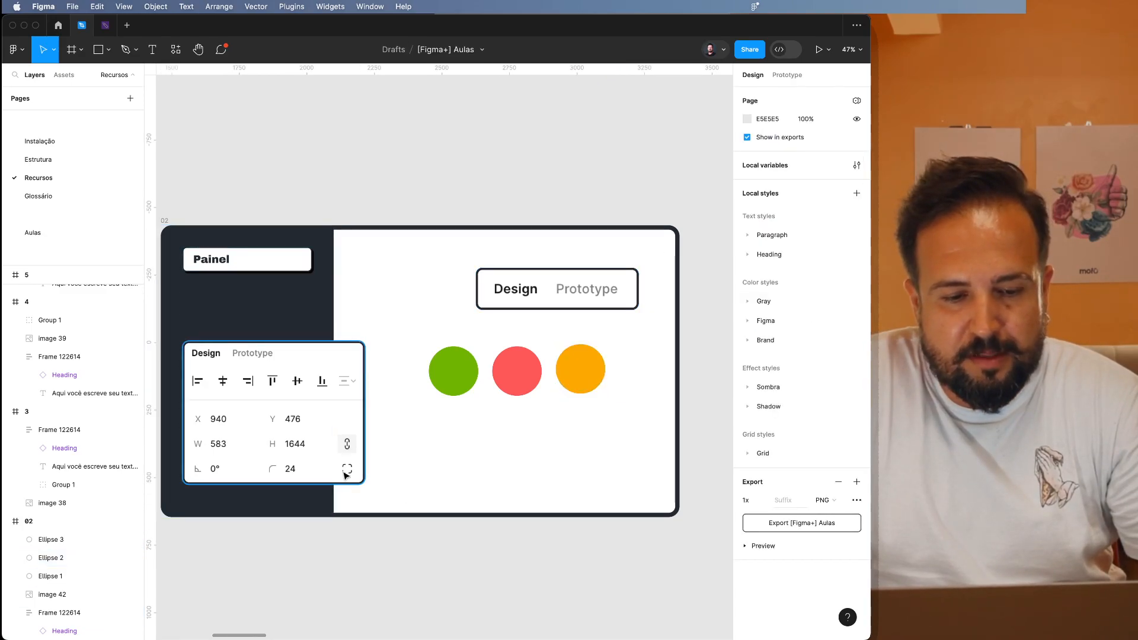
# Cut the green, red and orange circles out of frame 02.
pyautogui.click(466, 378)
pyautogui.keyDown('shift'); pyautogui.click(521, 373); pyautogui.keyUp('shift')
pyautogui.keyDown('shift'); pyautogui.click(580, 371); pyautogui.keyUp('shift')
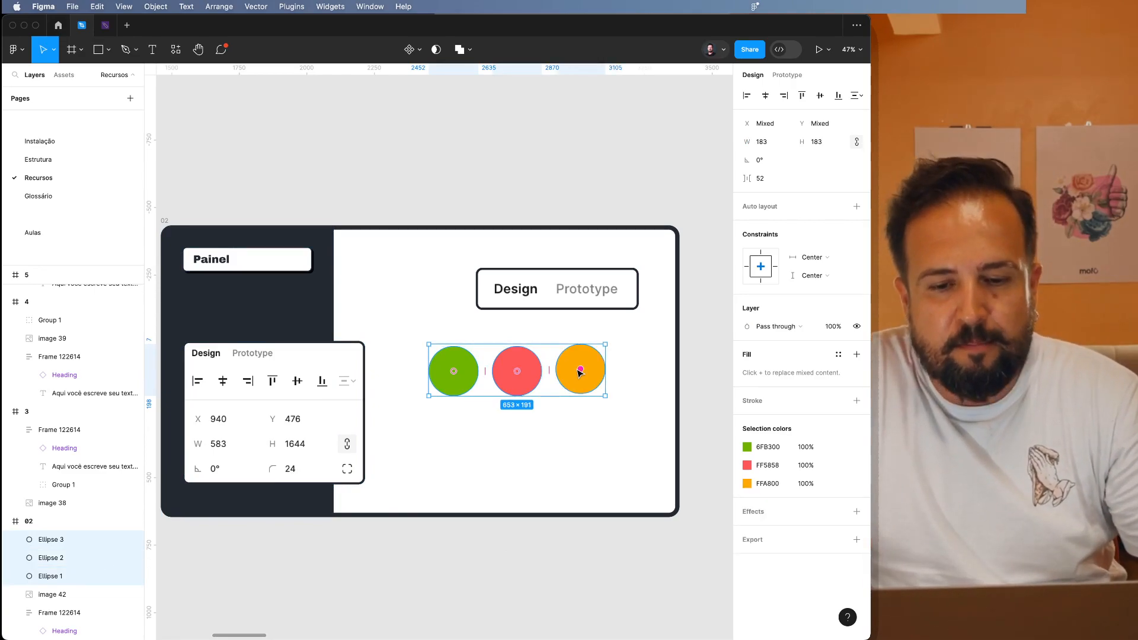
pyautogui.press('Delete')
# Paste the three circles into frame 5 and place them in the white area just below the Constraints box.
pyautogui.hscroll(10, 500, 378)
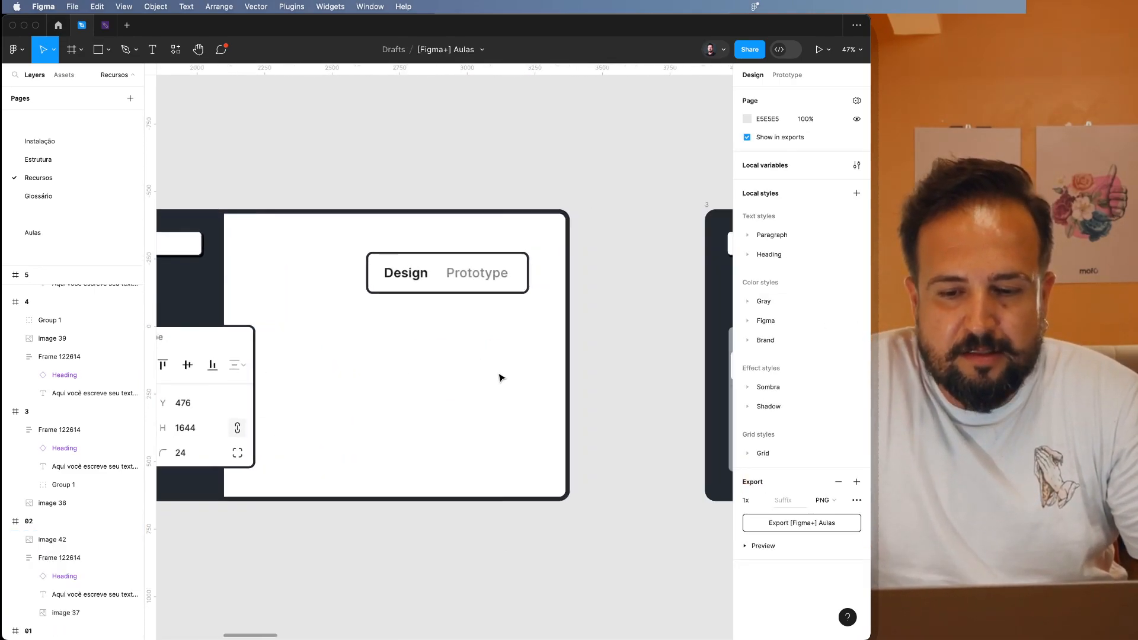
pyautogui.hscroll(2, 501, 378)
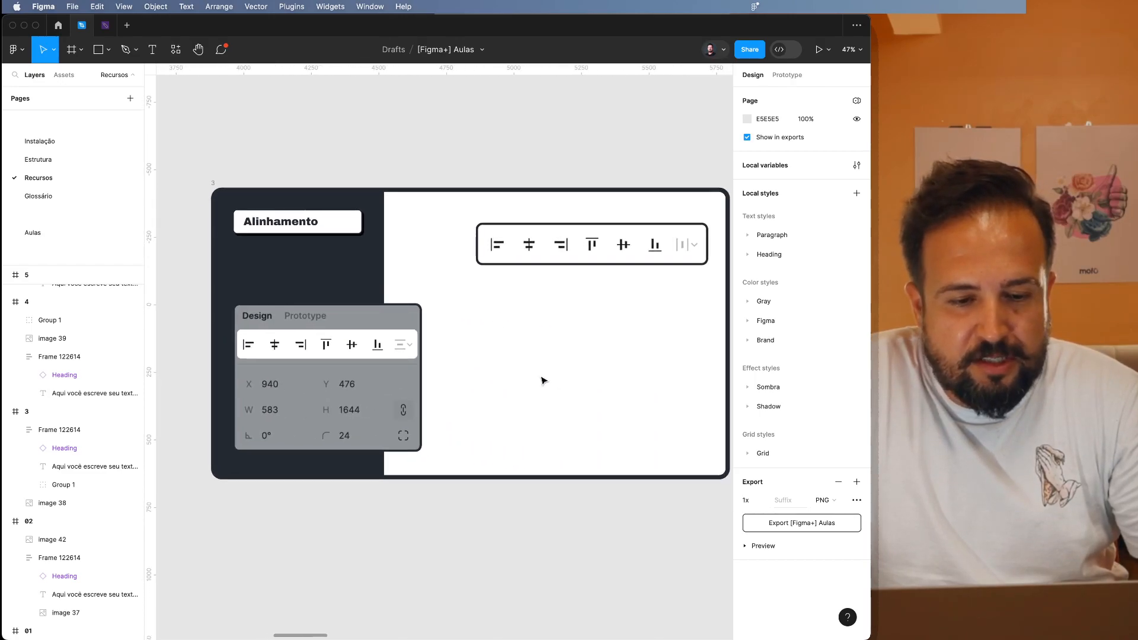
pyautogui.hscroll(10, 568, 323)
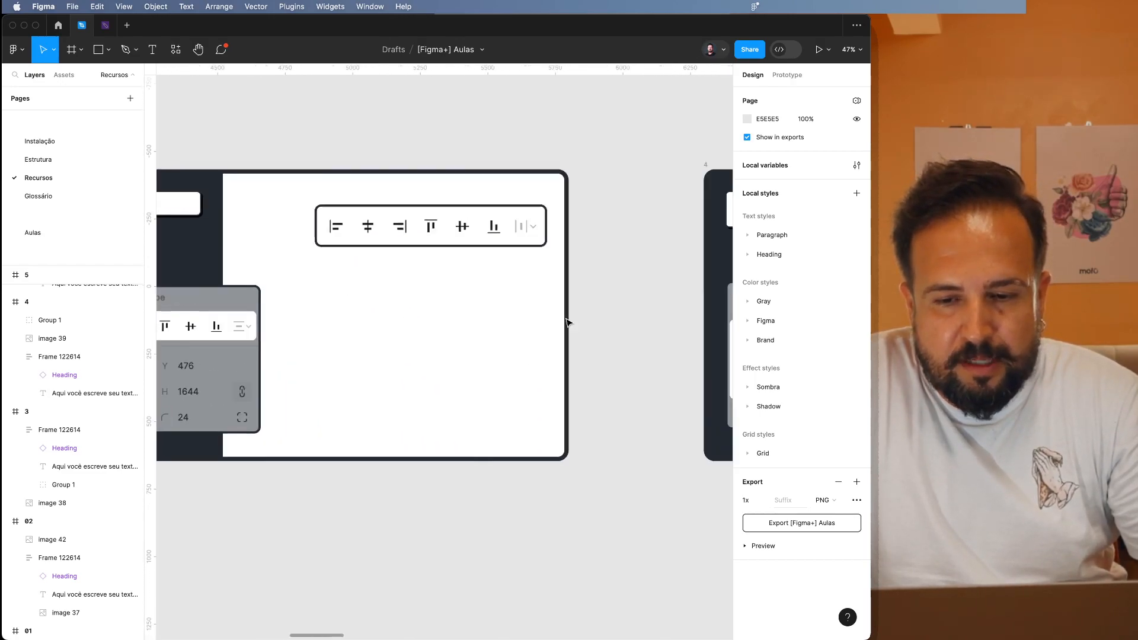
pyautogui.hscroll(2, 568, 323)
pyautogui.scroll(1, 568, 323)
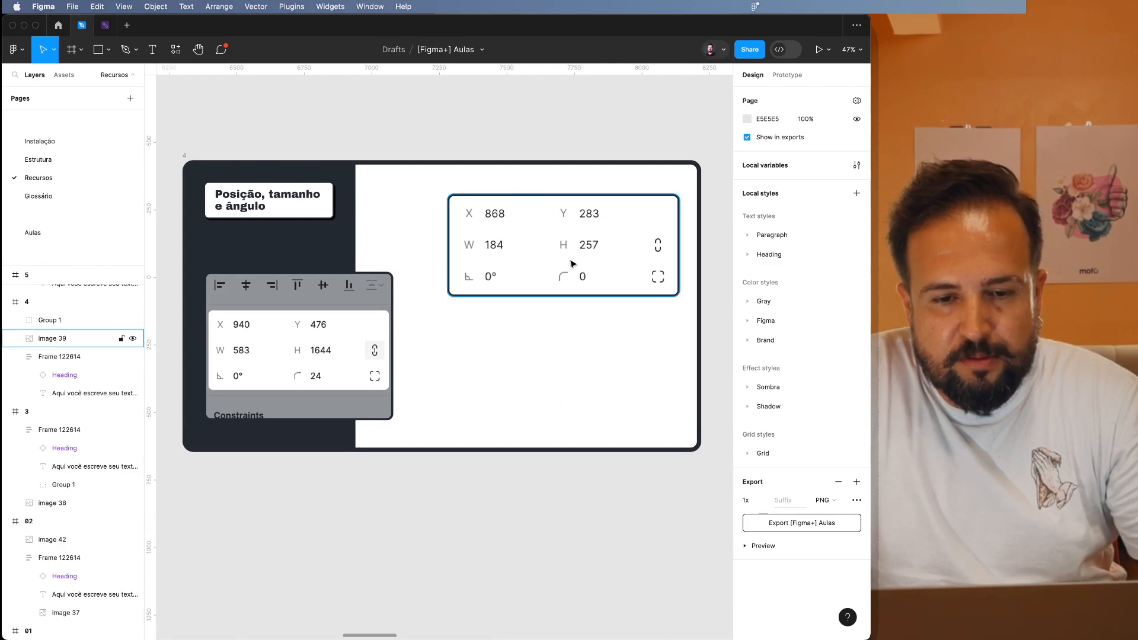
pyautogui.hscroll(11, 570, 355)
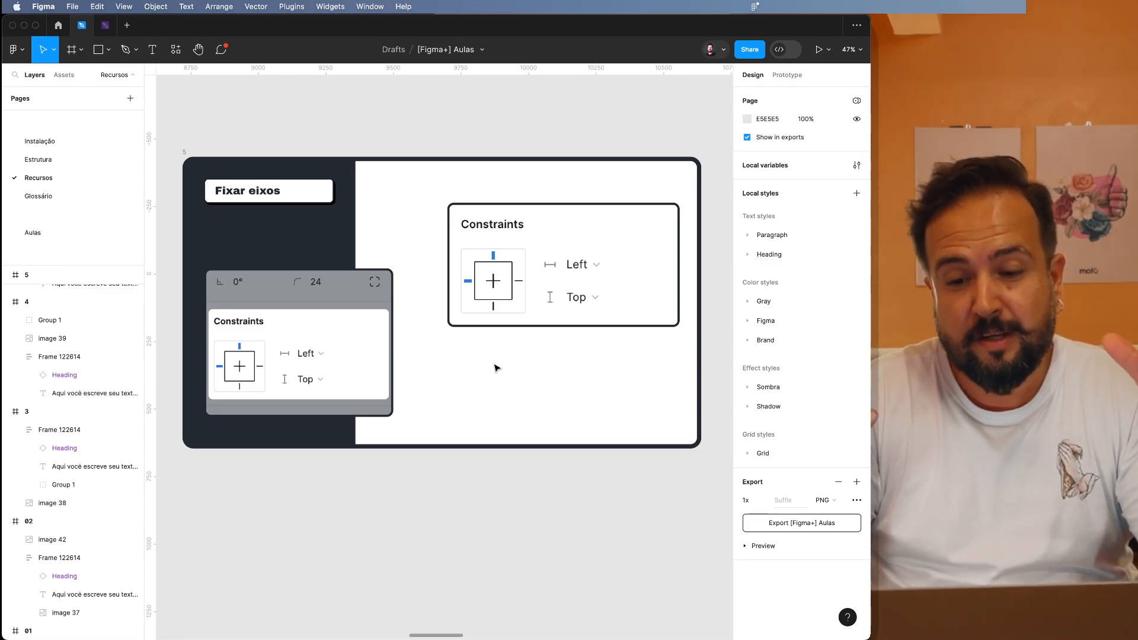
pyautogui.click(496, 368)
pyautogui.press('super+v')
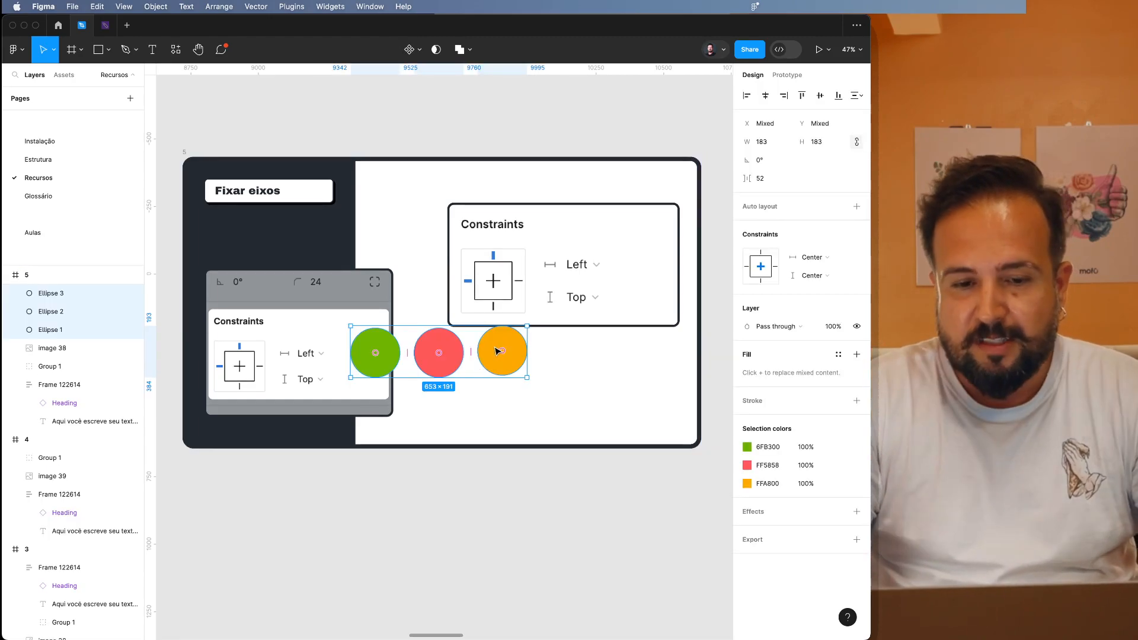
pyautogui.moveTo(508, 363); pyautogui.dragTo(562, 373)
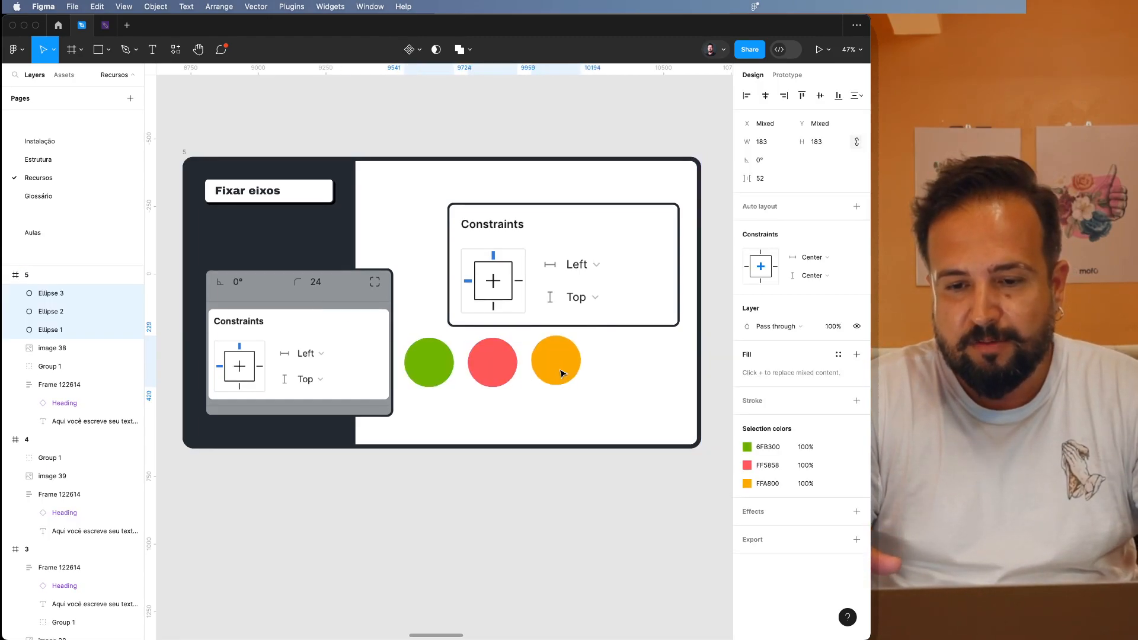
pyautogui.click(653, 355)
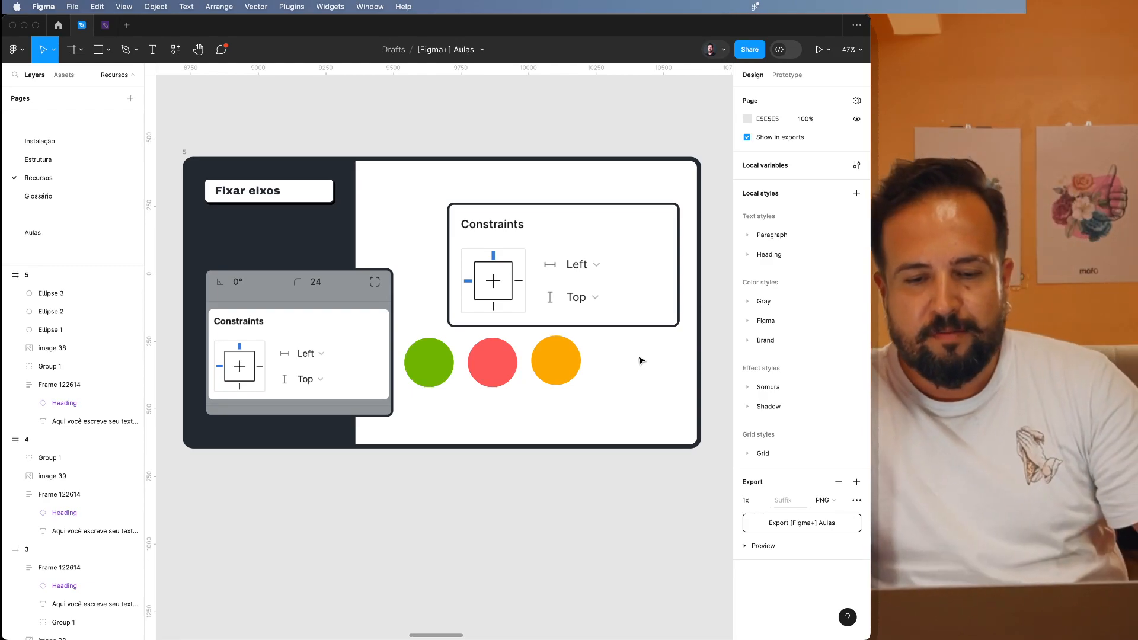
# Try stretching frame 5 downward to a height of 1133, and undo the resize.
pyautogui.click(427, 360)
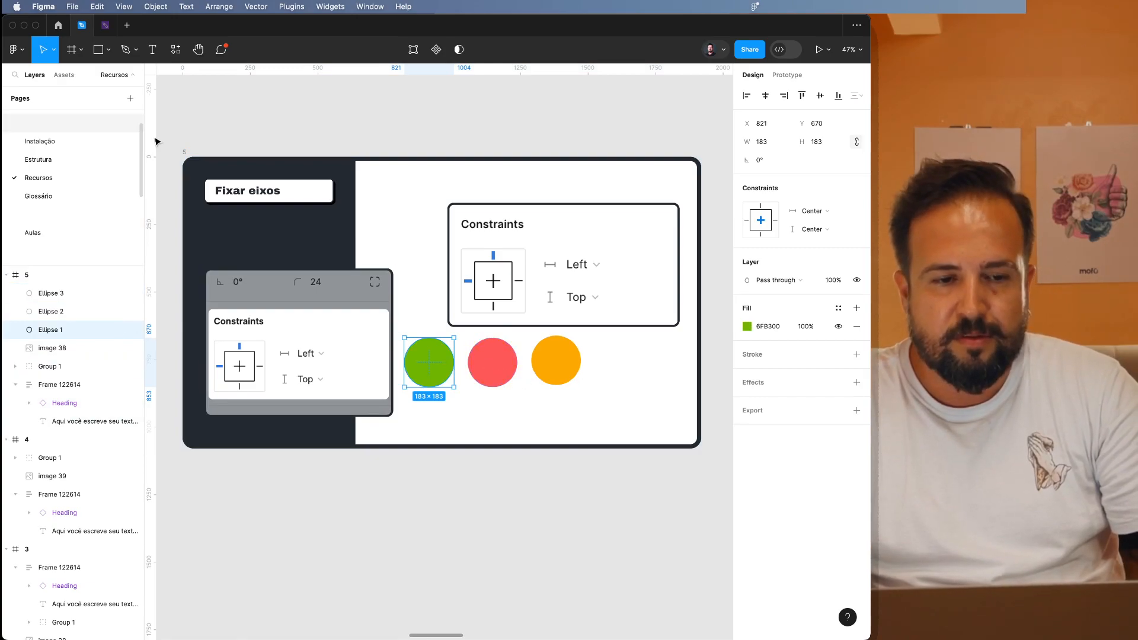
pyautogui.click(186, 153)
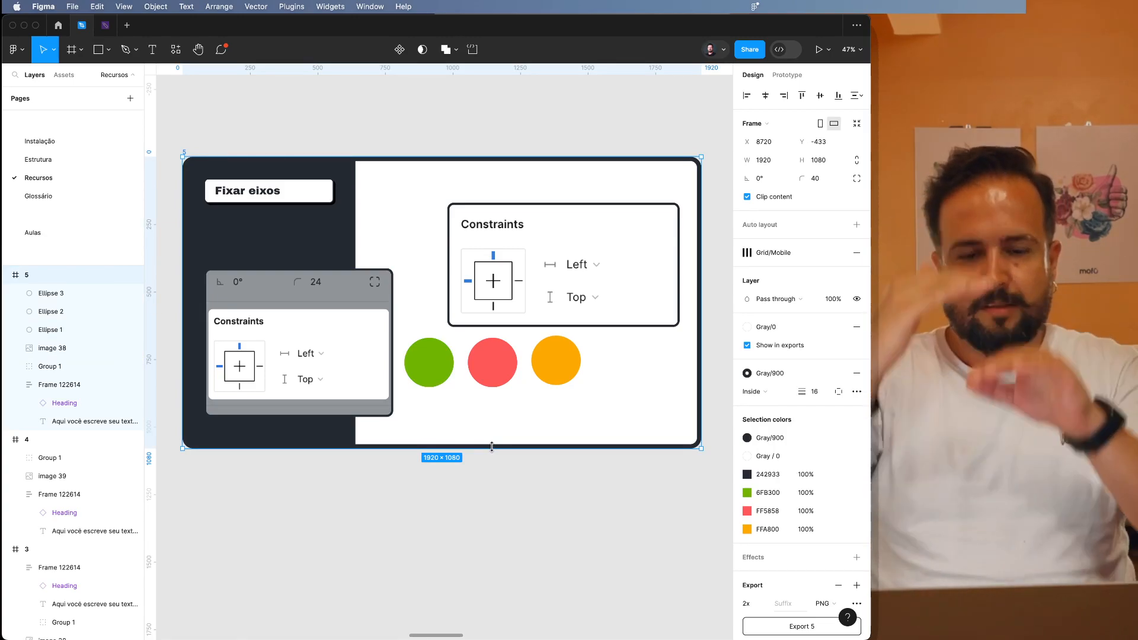
pyautogui.moveTo(491, 447)
pyautogui.mouseDown()
pyautogui.moveTo(497, 567)
pyautogui.moveTo(492, 462)
pyautogui.mouseUp()
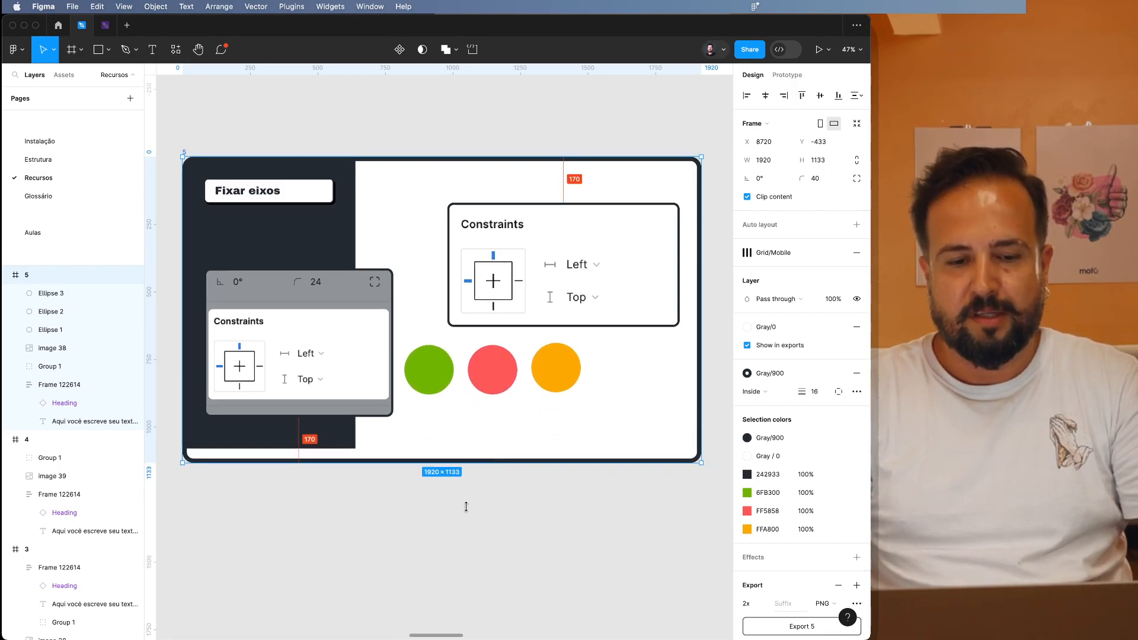
pyautogui.press('super+z')
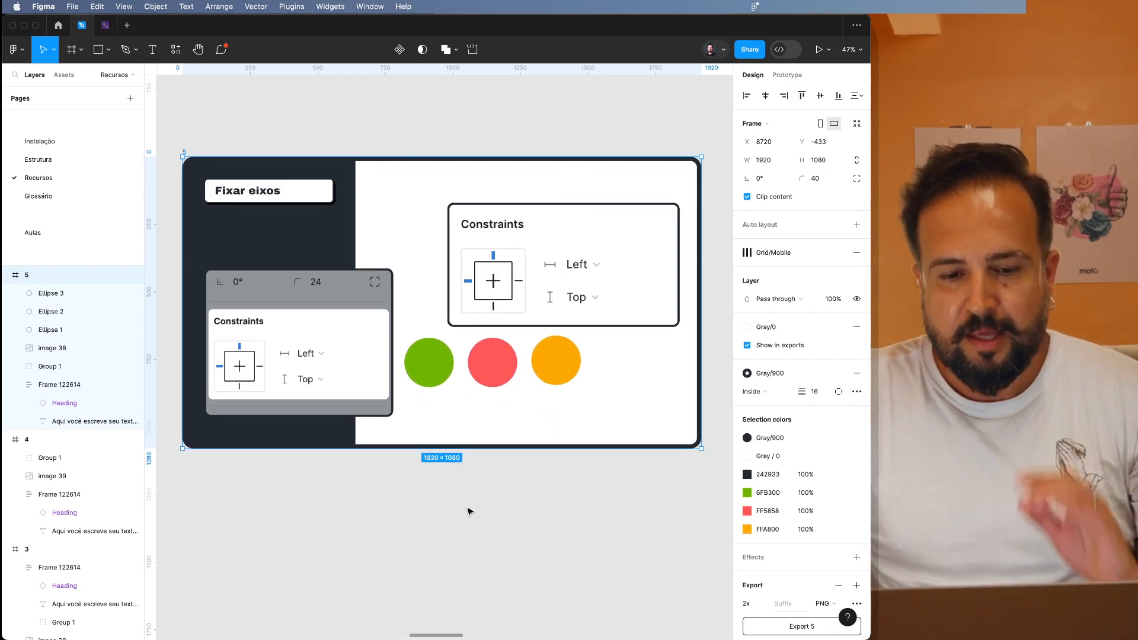
# Set the green circle's vertical constraint to Top and the orange circle's to Bottom.
pyautogui.click(540, 360)
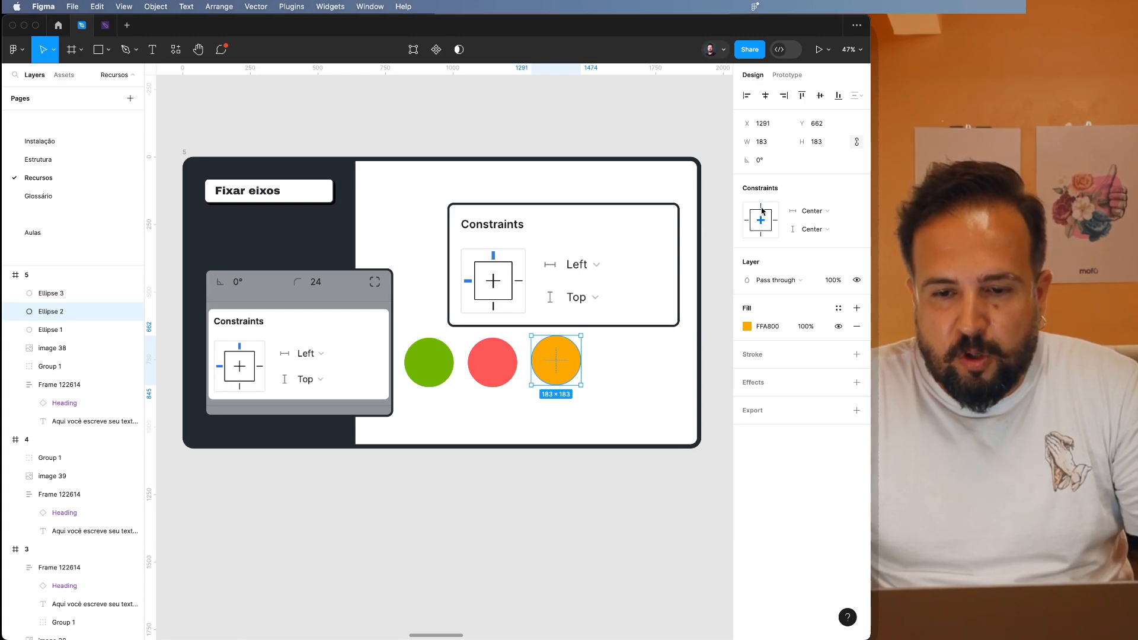
pyautogui.click(440, 348)
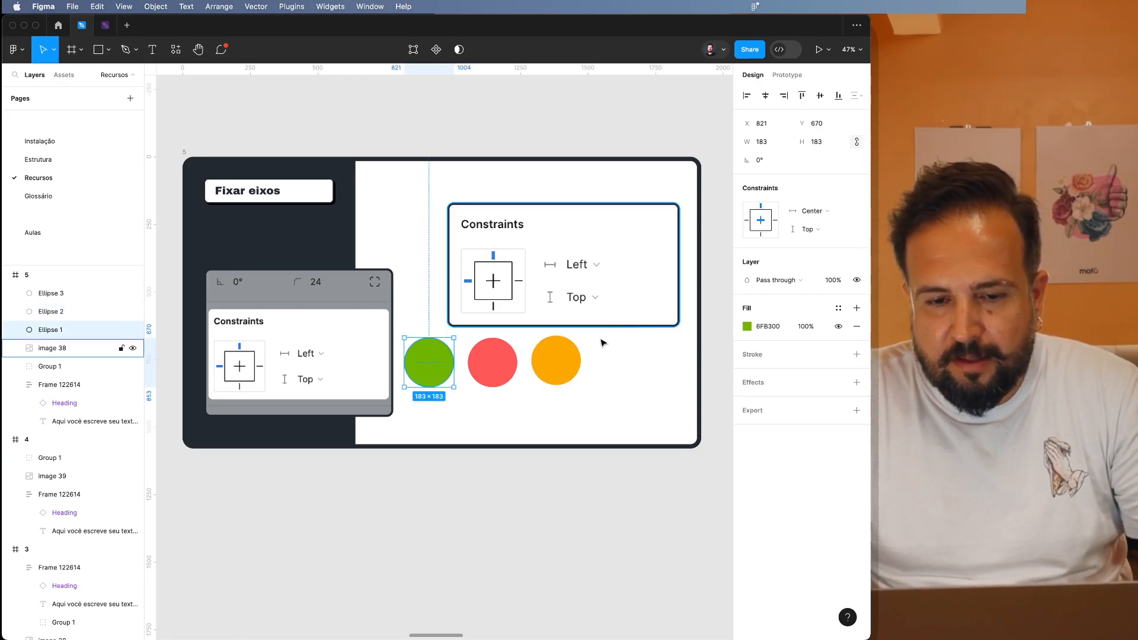
pyautogui.click(507, 360)
pyautogui.click(566, 364)
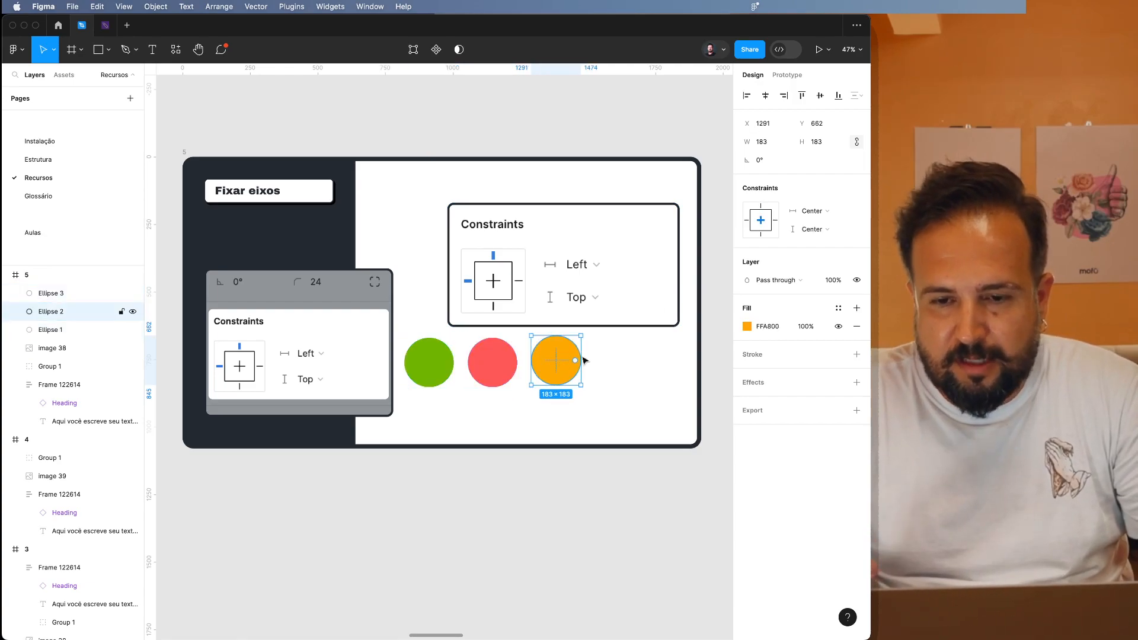
# Move all three circles about 220 px right and 70 px down, and stretch frame 5 to a height of 1093.
pyautogui.click(410, 374)
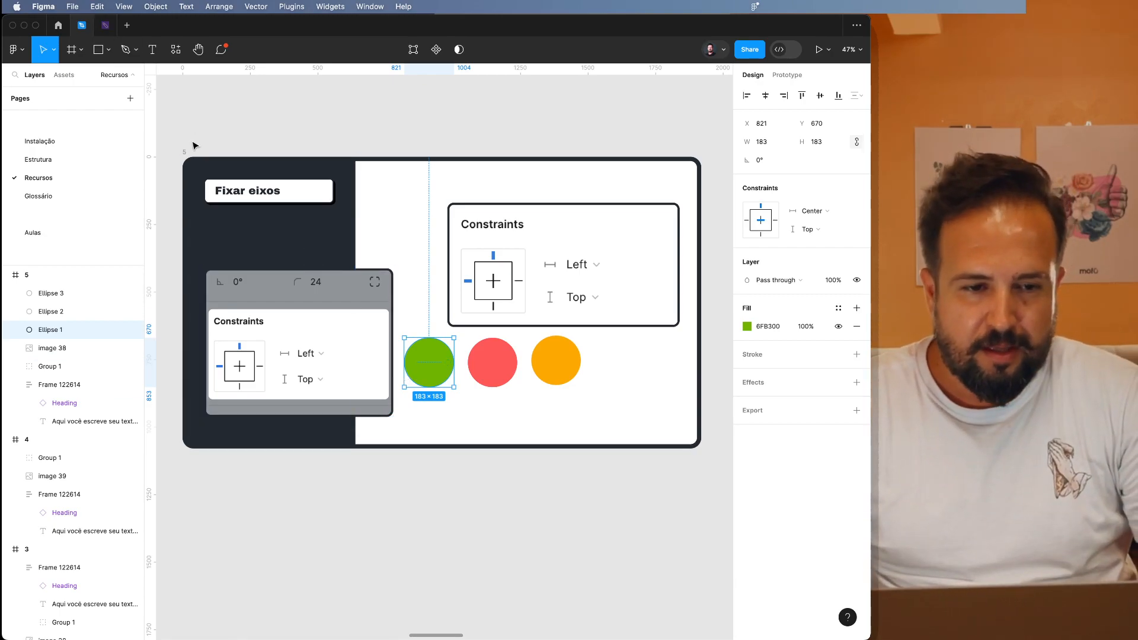
pyautogui.keyDown('shift'); pyautogui.click(508, 372); pyautogui.keyUp('shift')
pyautogui.keyDown('shift'); pyautogui.click(554, 375); pyautogui.keyUp('shift')
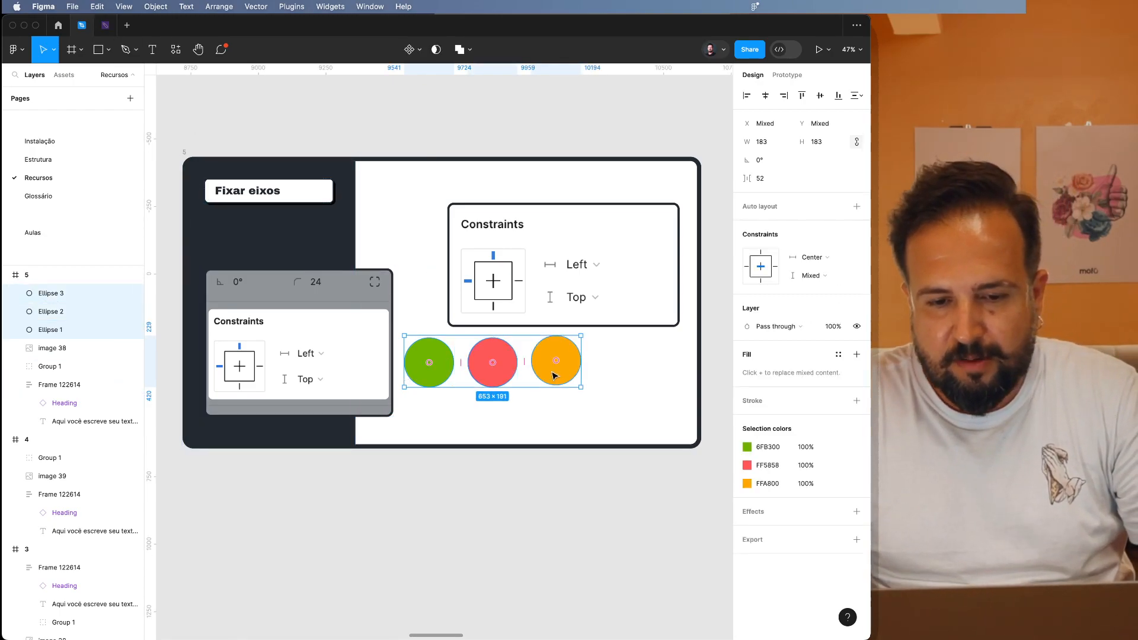
pyautogui.moveTo(560, 377); pyautogui.dragTo(619, 396)
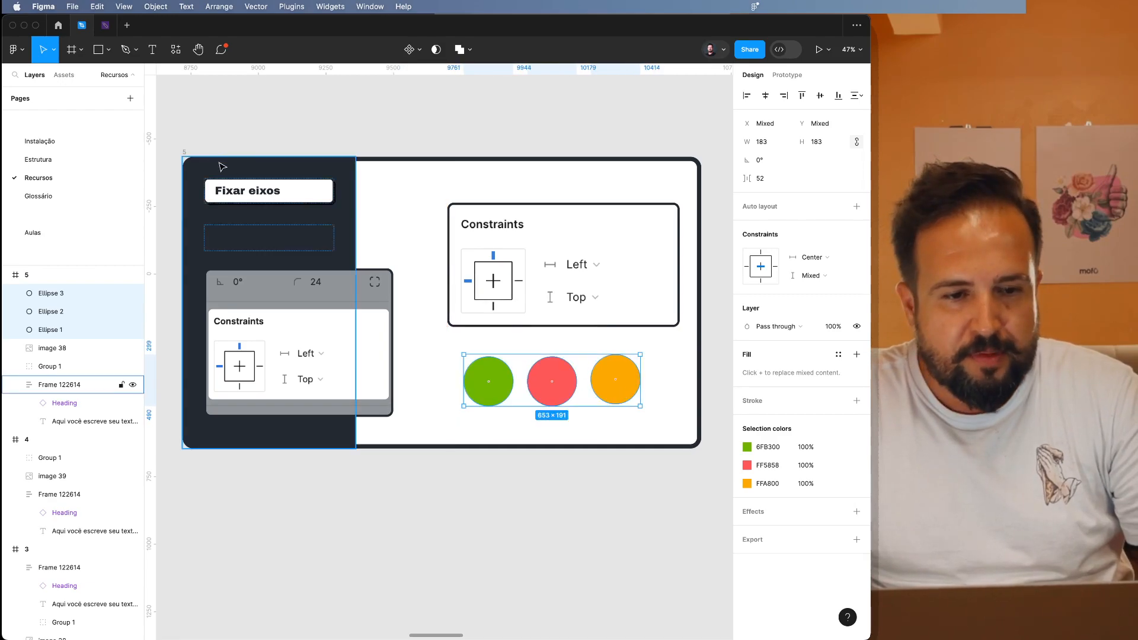
pyautogui.click(184, 155)
pyautogui.moveTo(453, 456)
pyautogui.mouseDown()
pyautogui.moveTo(447, 571)
pyautogui.moveTo(426, 514)
pyautogui.moveTo(425, 568)
pyautogui.moveTo(414, 531)
pyautogui.moveTo(402, 585)
pyautogui.moveTo(400, 453)
pyautogui.moveTo(454, 458)
pyautogui.mouseUp()
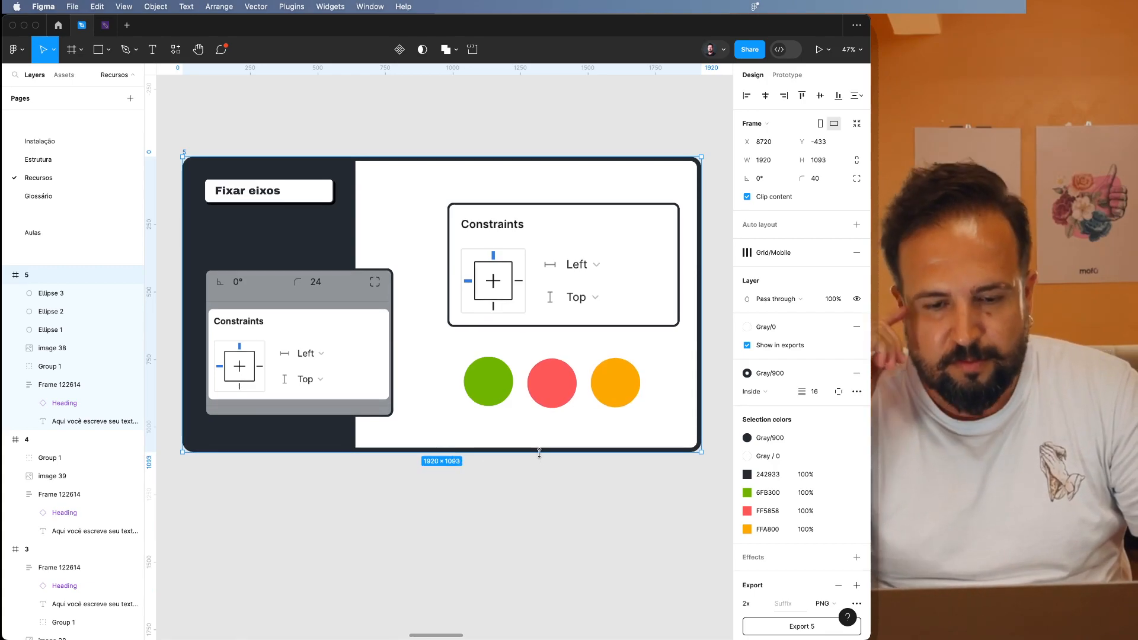
# Set the green circle's horizontal constraint to Left and the orange circle's to Right, and check the red circle's constraints.
pyautogui.click(507, 379)
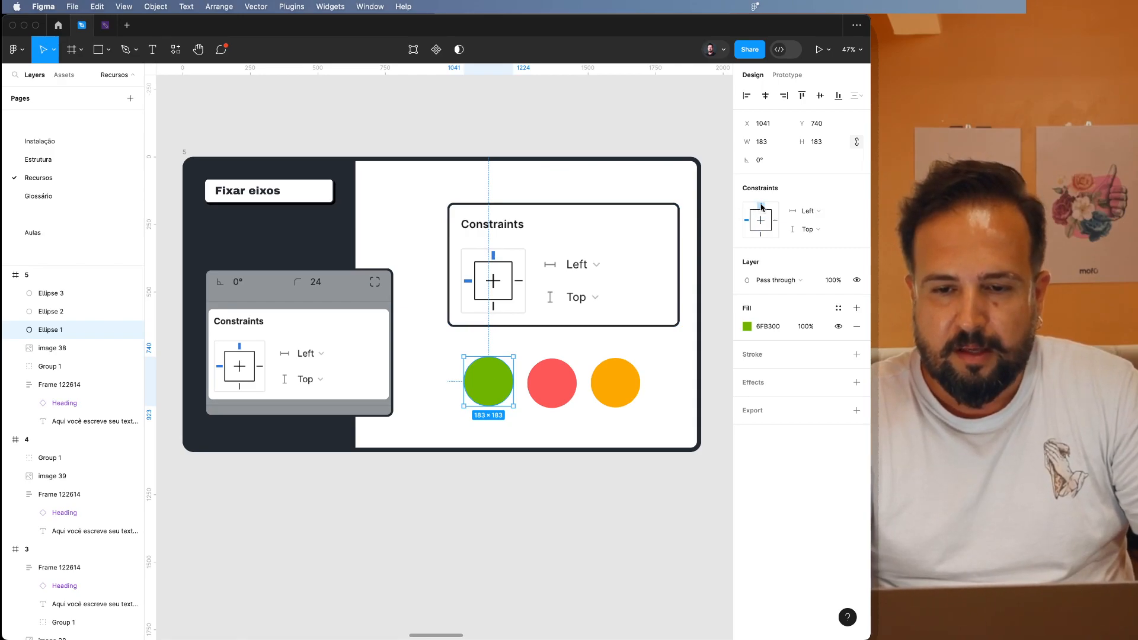
pyautogui.click(619, 376)
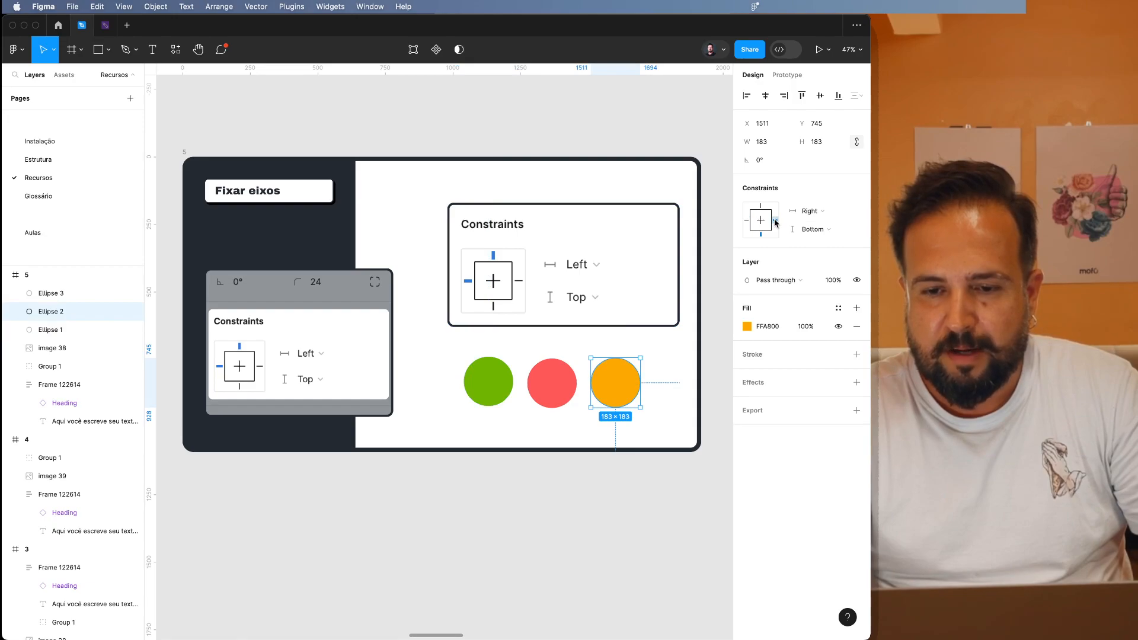
pyautogui.click(564, 392)
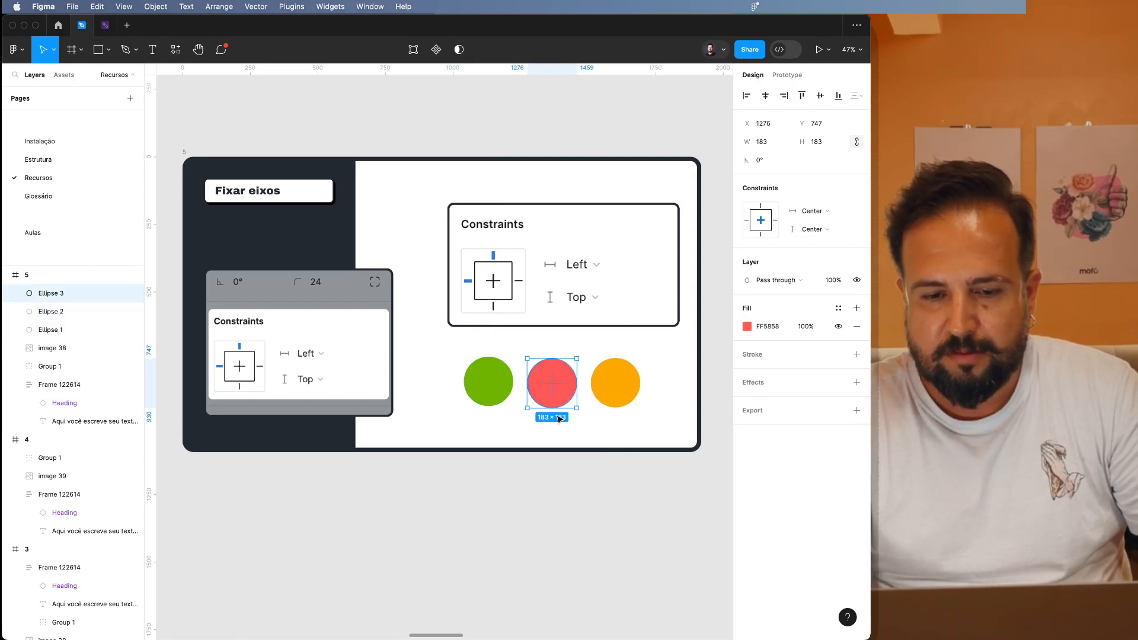
# Try resizing frame 5 from its corner to test the circles' constraints, and undo the resize.
pyautogui.click(190, 149)
pyautogui.click(187, 151)
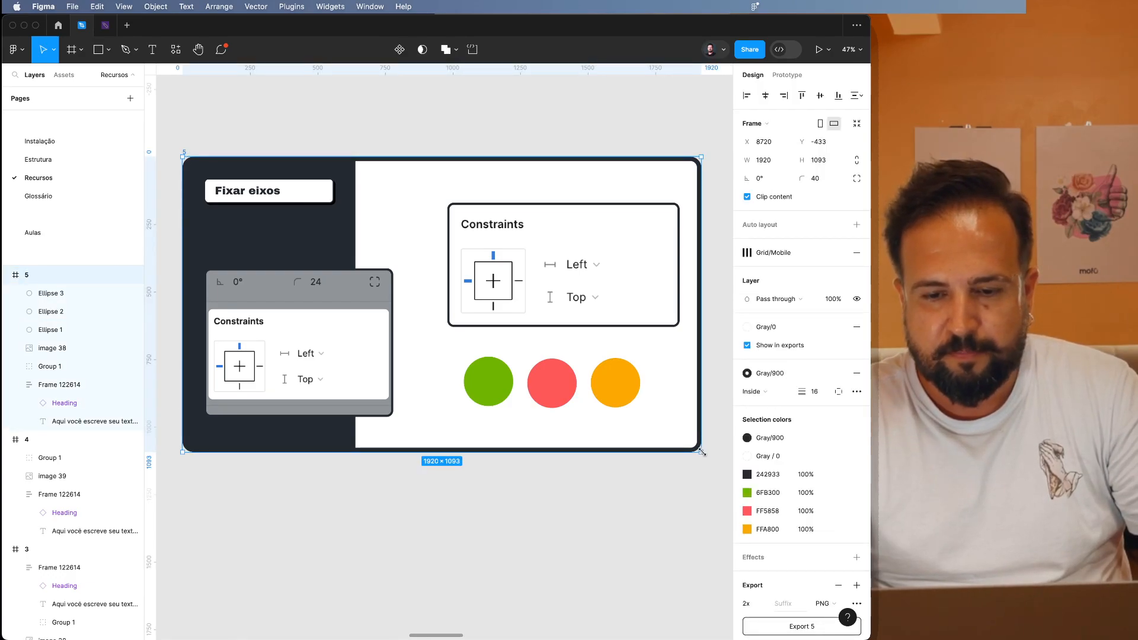
pyautogui.moveTo(718, 470); pyautogui.dragTo(550, 485)
pyautogui.press('super+z')
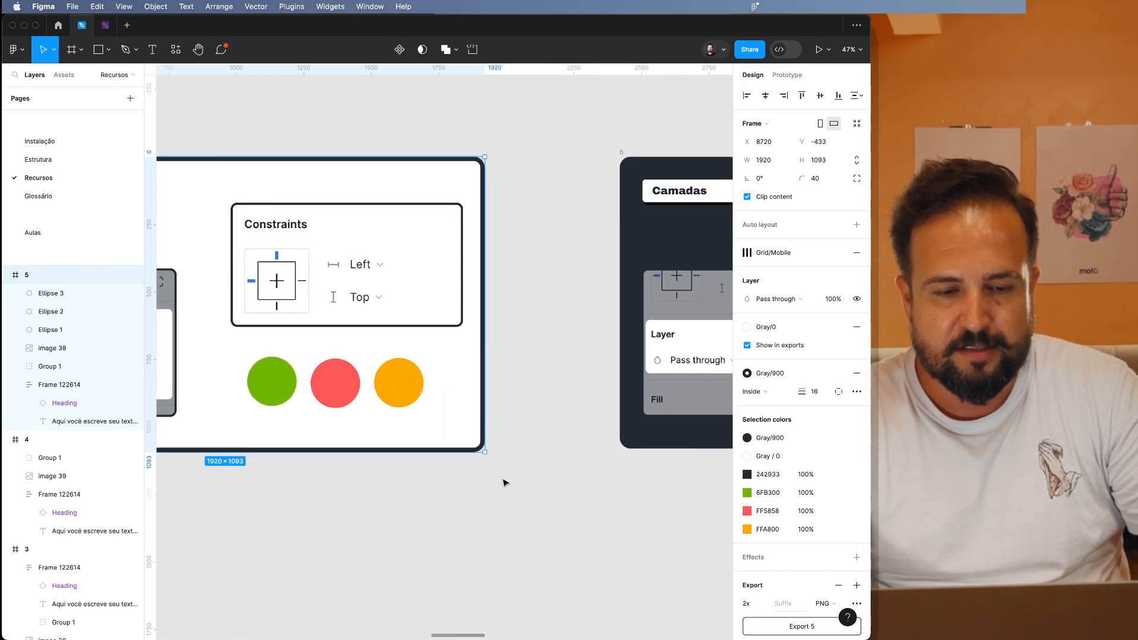
# Set the vertical constraint of the dark sidebar frame in frame 5 to Top and bottom.
pyautogui.hscroll(-6, 349, 457)
pyautogui.hscroll(2, 551, 430)
pyautogui.click(510, 377)
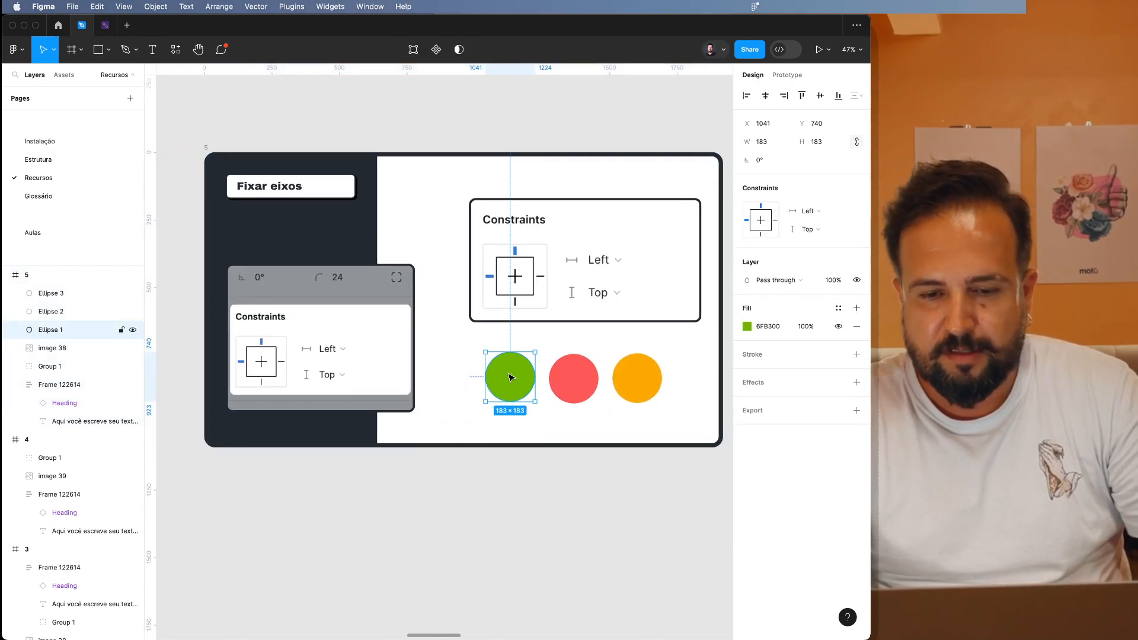
pyautogui.click(326, 431)
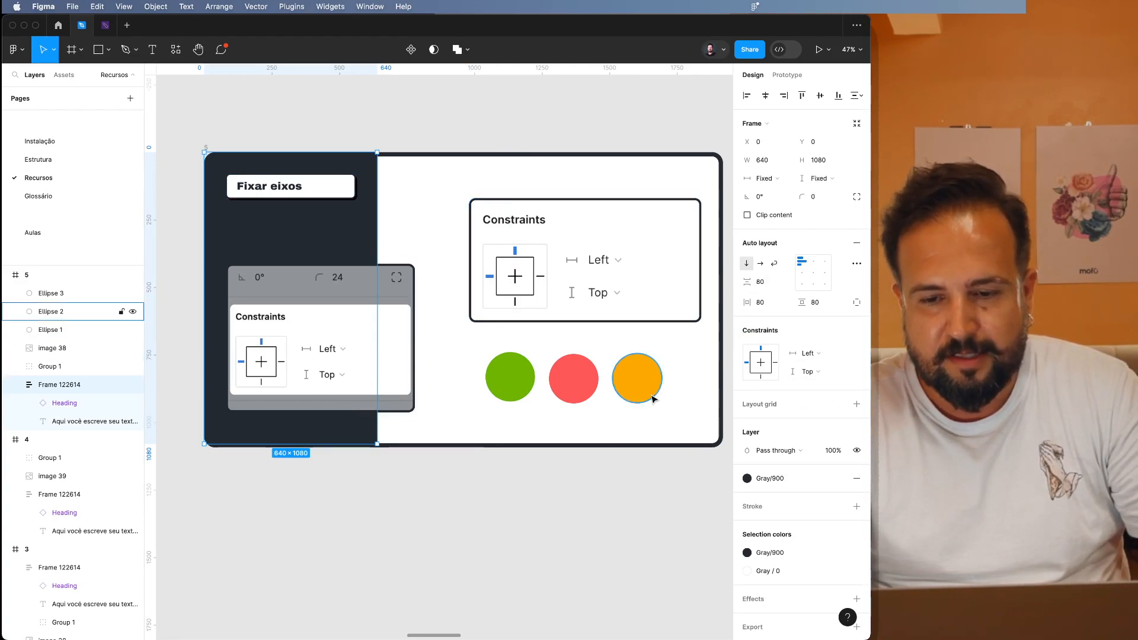
pyautogui.click(821, 377)
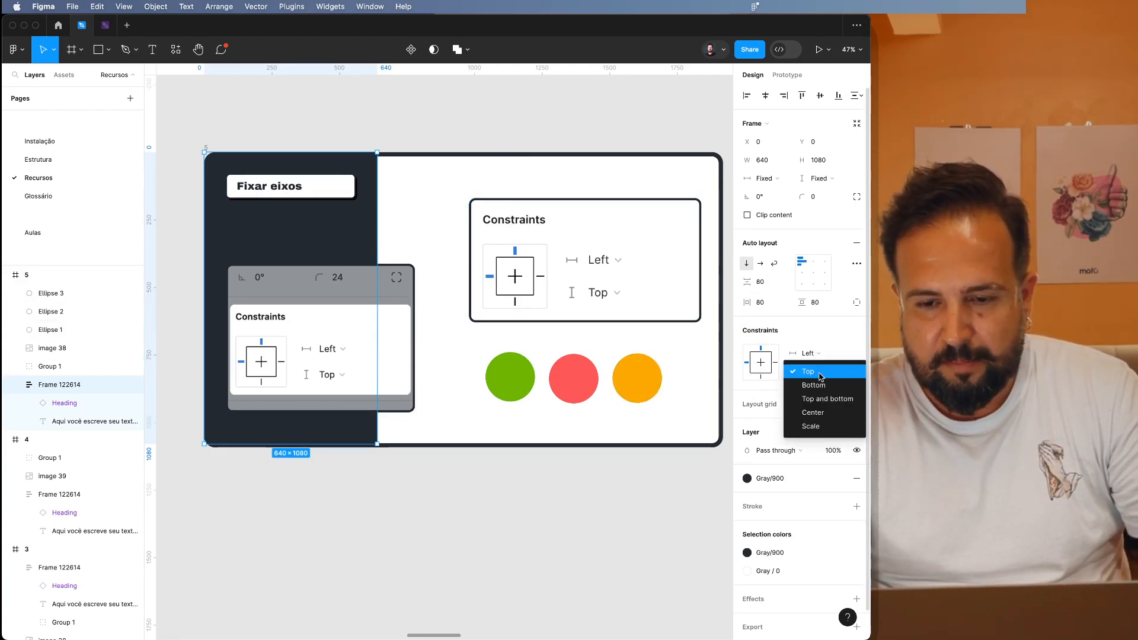
pyautogui.click(820, 403)
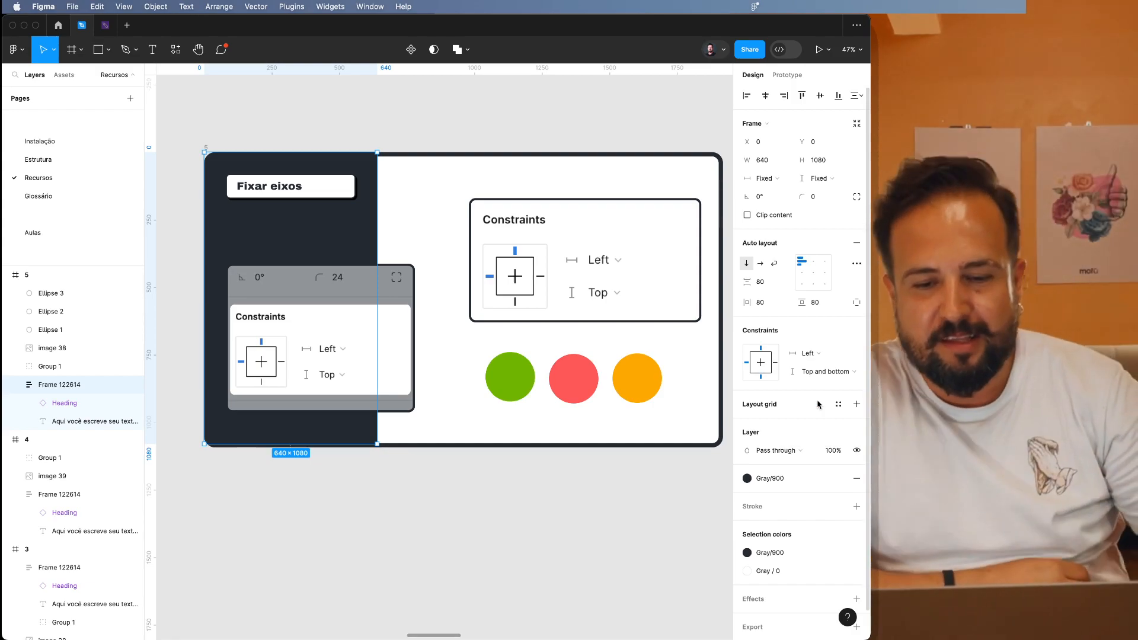
# Stretch frame 5 downward to a height of 1529 to test its contents' vertical constraints.
pyautogui.click(685, 499)
pyautogui.click(206, 148)
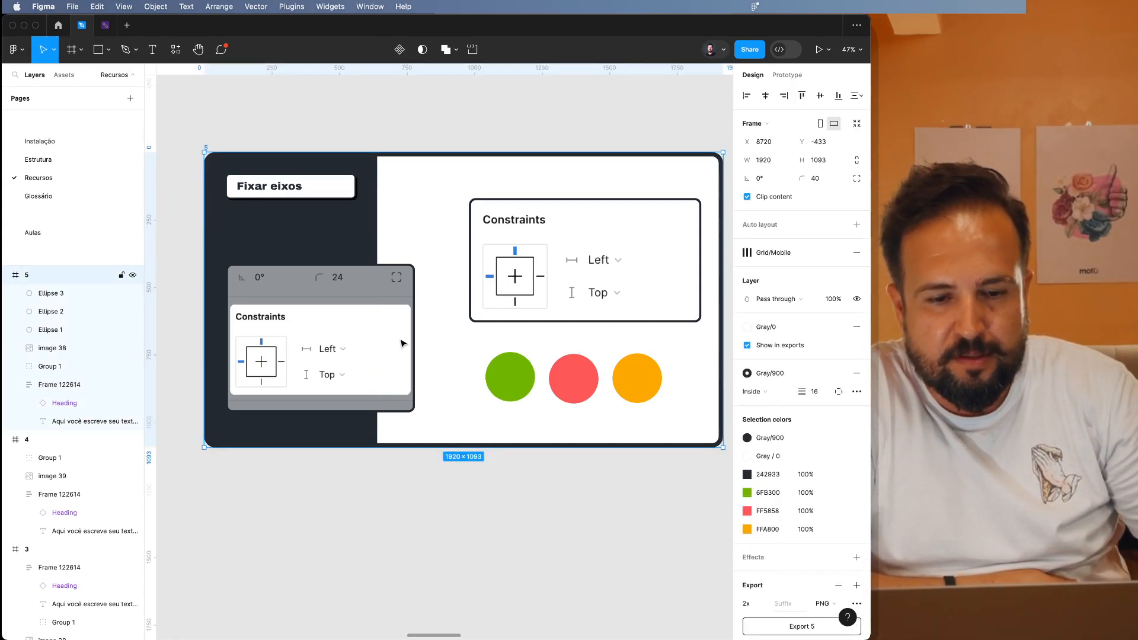
pyautogui.moveTo(460, 447); pyautogui.dragTo(437, 565)
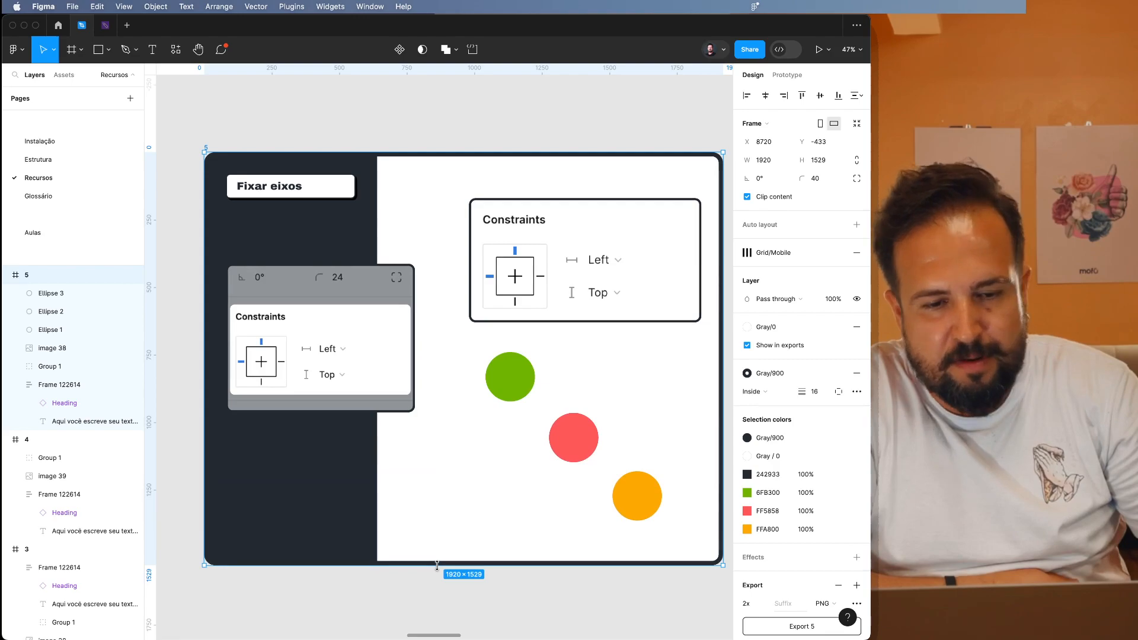
# Shrink the dark sidebar around its centre to 548 × 1296, and shift frame 5 down to Y -418.
pyautogui.click(284, 462)
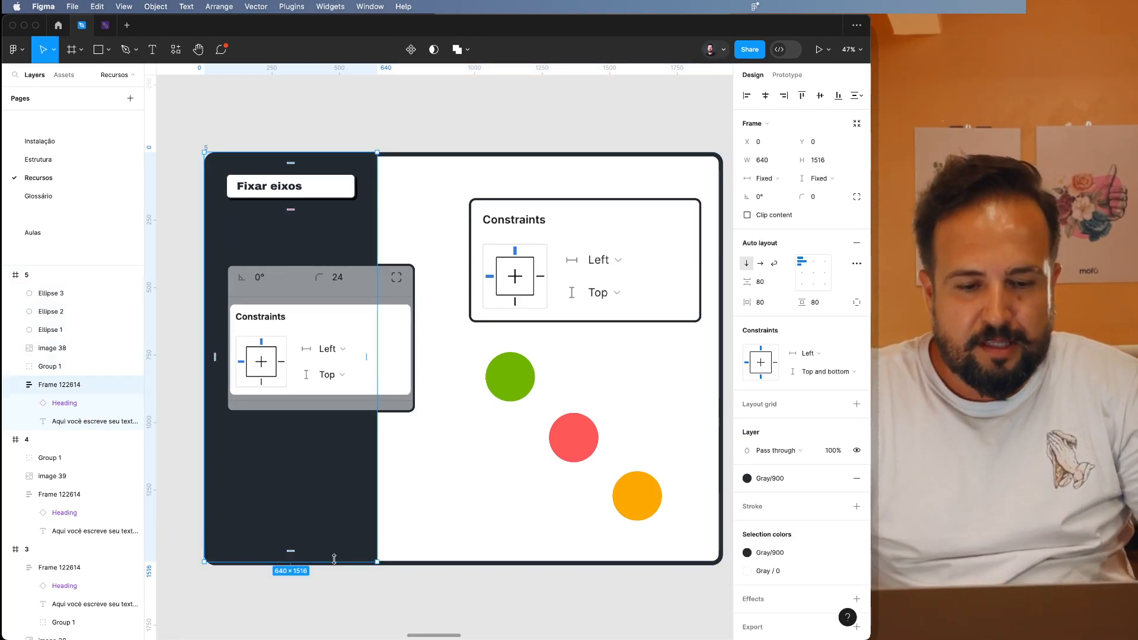
pyautogui.moveTo(335, 559); pyautogui.dragTo(335, 532)
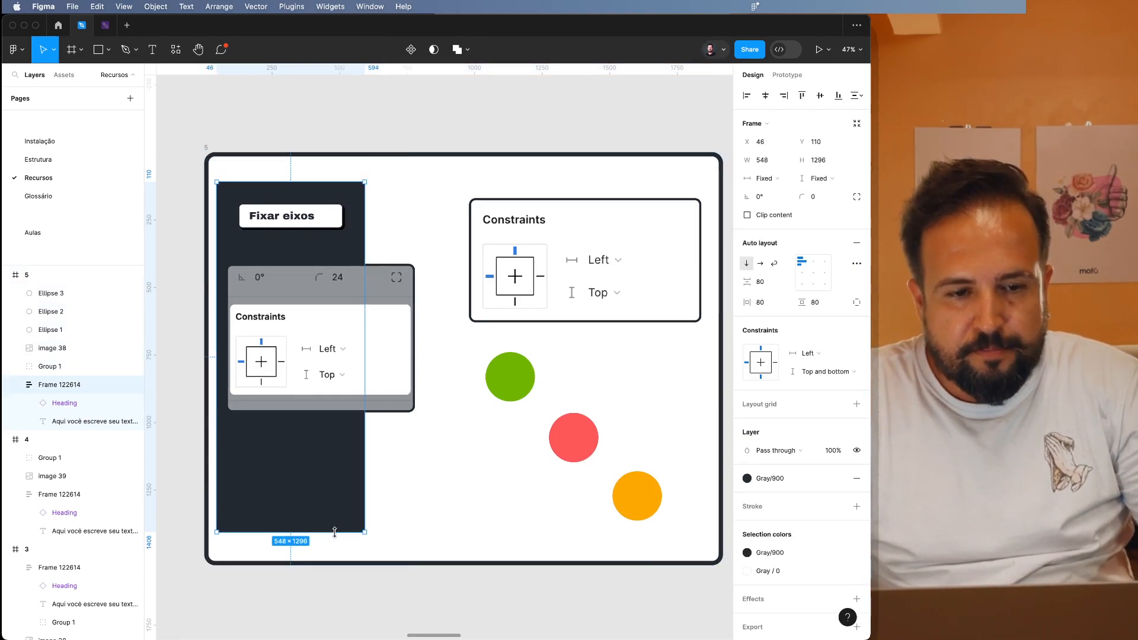
pyautogui.click(207, 151)
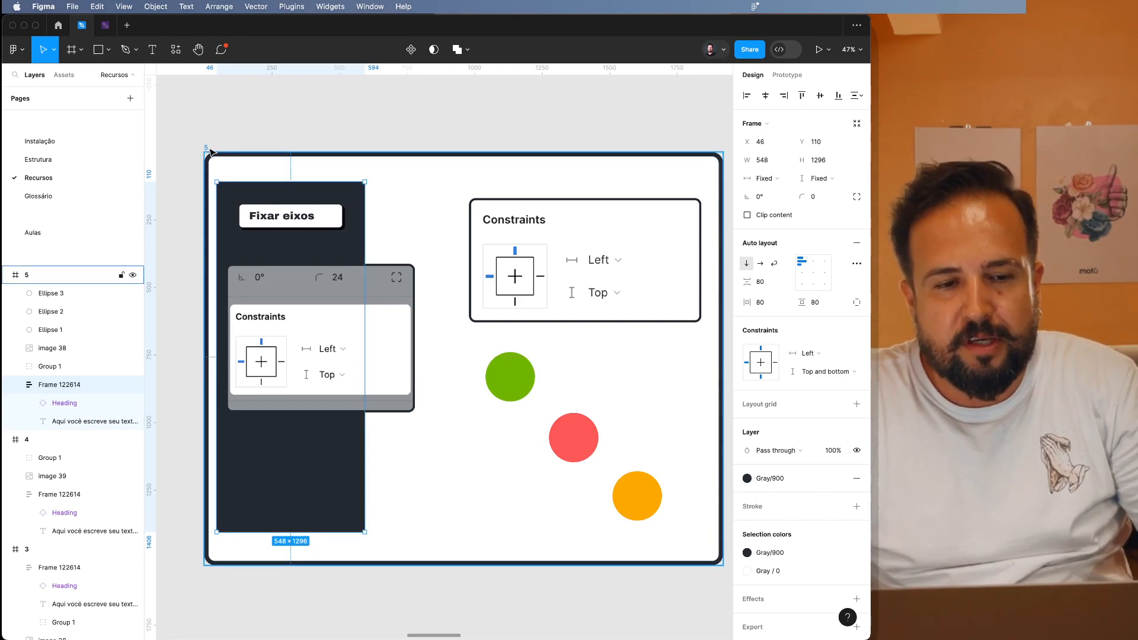
pyautogui.scroll(3, 553, 627)
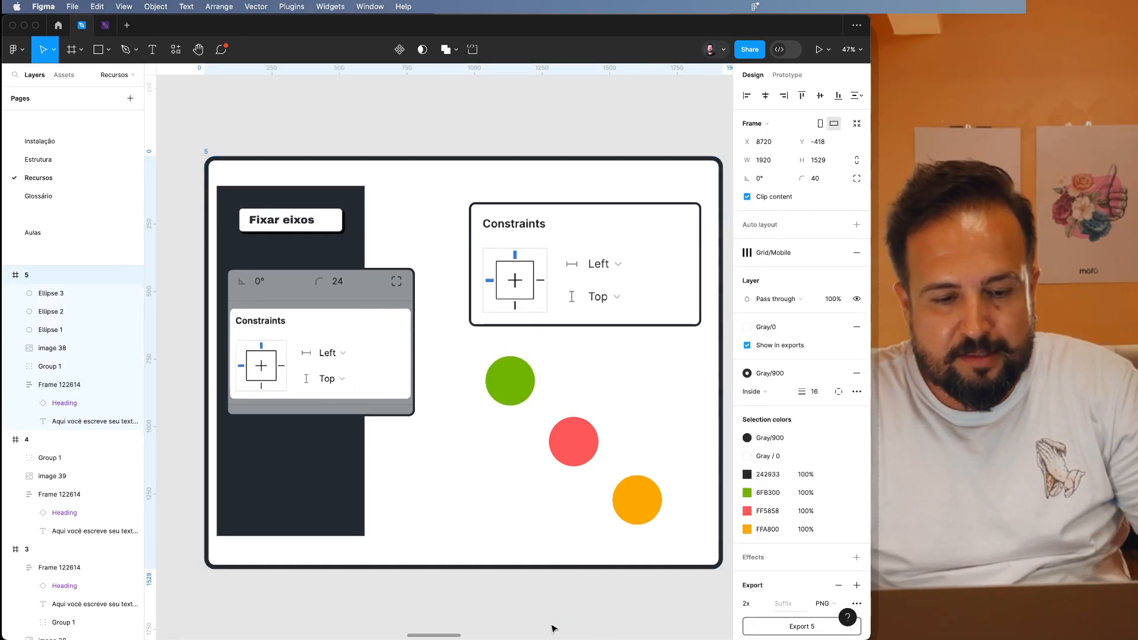
# Try resizing frame 5 from its lower edge, and restore the dark sidebar to 640 × 1516 at X 0, Y 0.
pyautogui.scroll(-4, 554, 627)
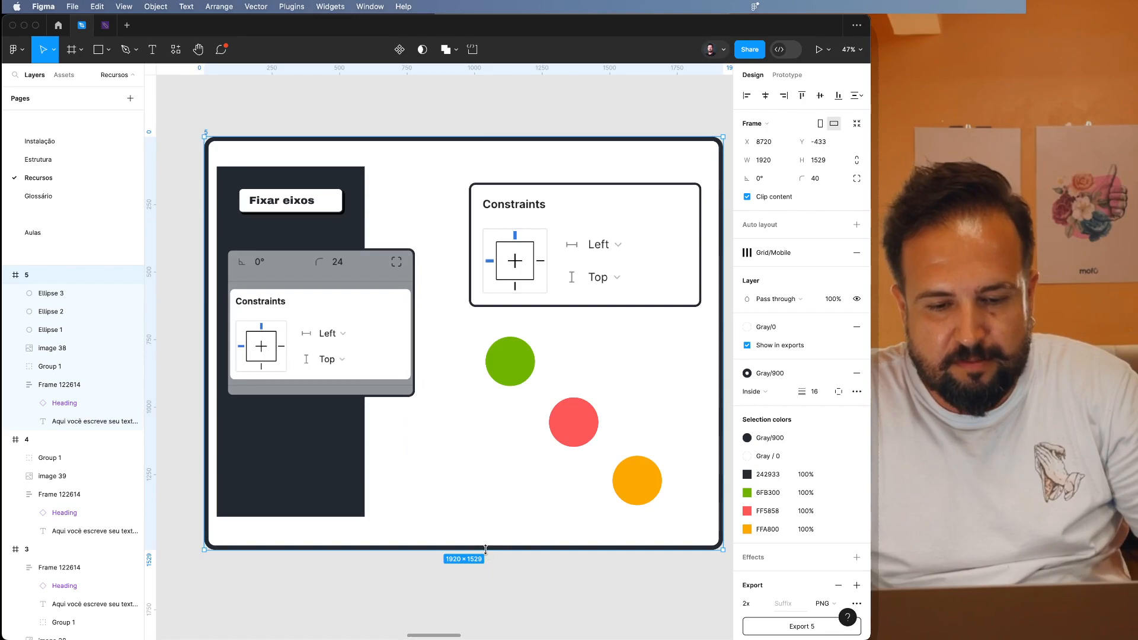
pyautogui.moveTo(486, 548)
pyautogui.mouseDown()
pyautogui.moveTo(487, 623)
pyautogui.moveTo(487, 537)
pyautogui.moveTo(489, 622)
pyautogui.moveTo(490, 486)
pyautogui.moveTo(490, 622)
pyautogui.moveTo(491, 511)
pyautogui.moveTo(490, 545)
pyautogui.mouseUp()
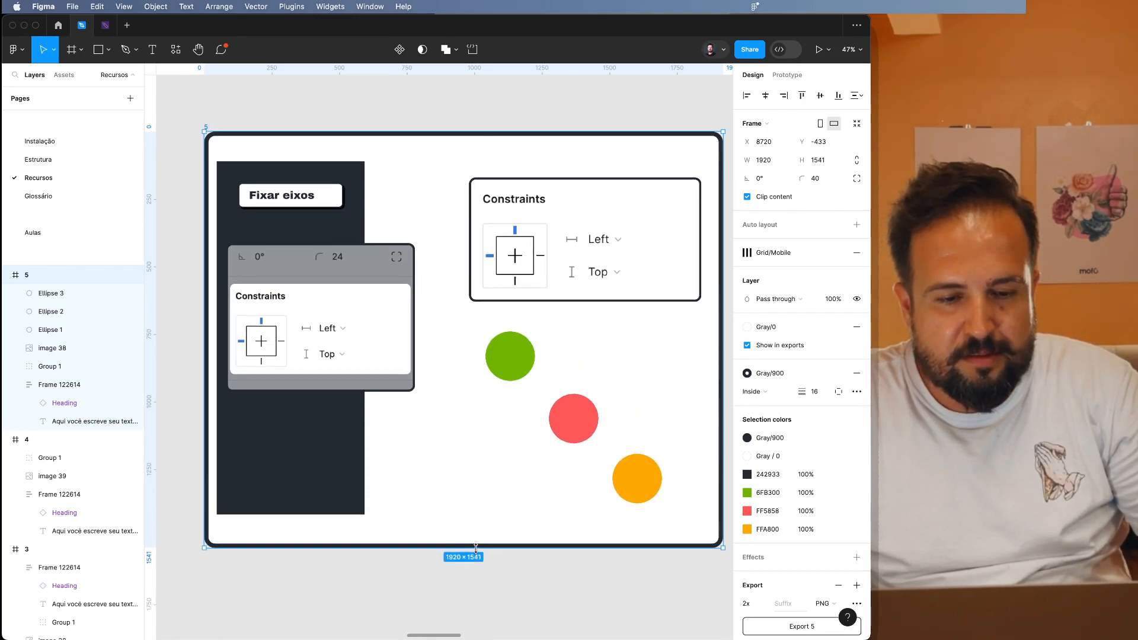
pyautogui.click(289, 515)
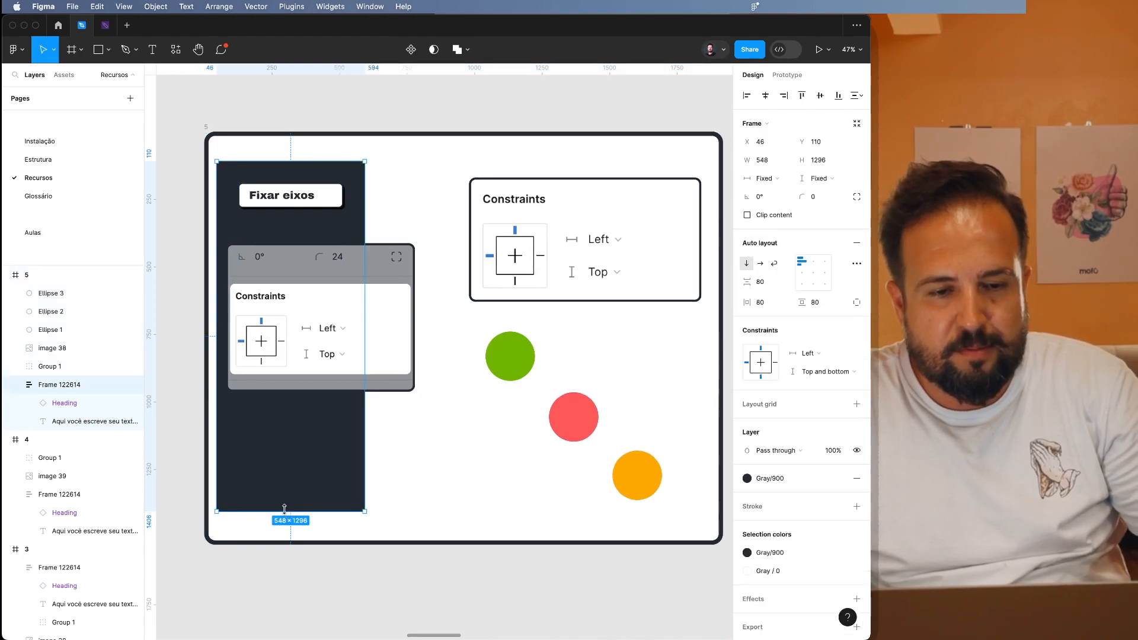
pyautogui.click(432, 521)
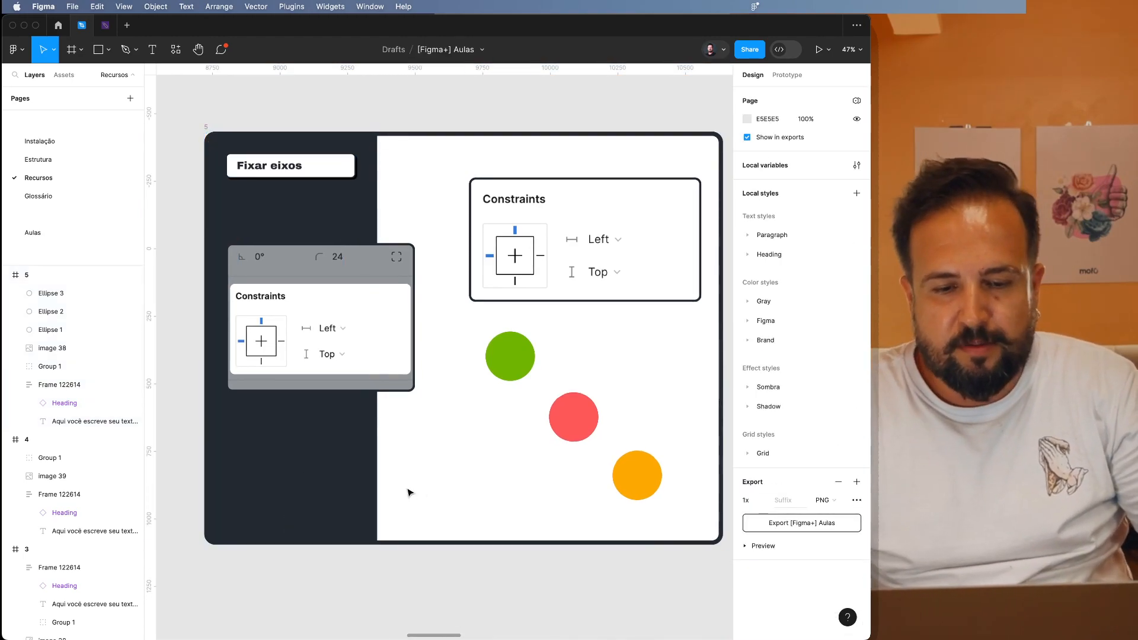
# Set the horizontal constraint of the dark sidebar in frame 5 to Right.
pyautogui.click(296, 470)
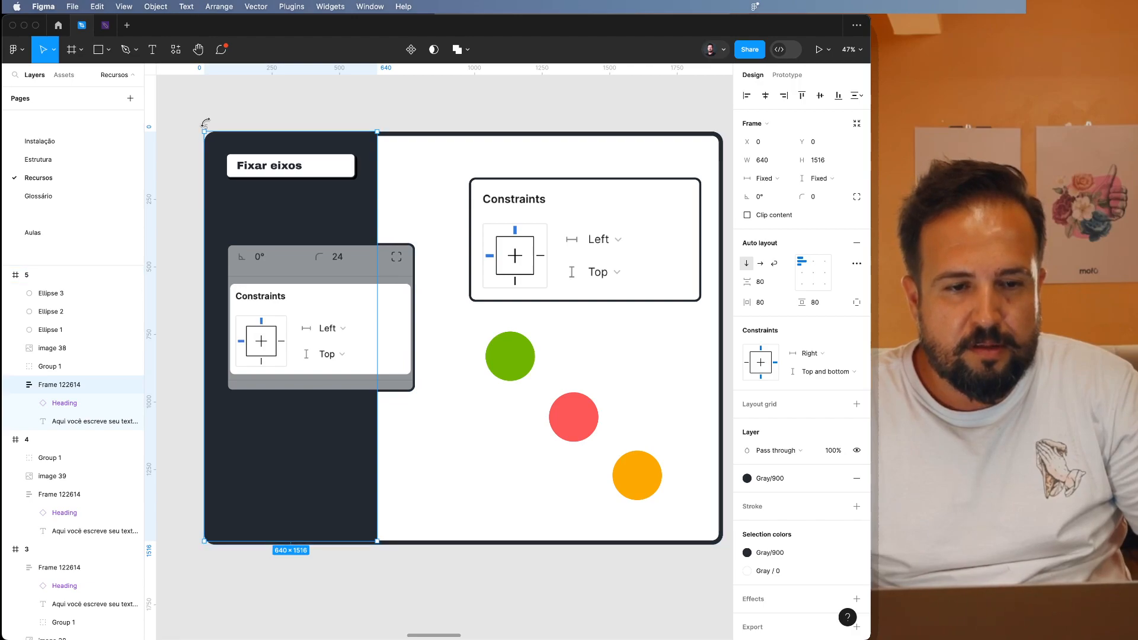
pyautogui.moveTo(200, 162); pyautogui.dragTo(144, 161)
pyautogui.press('super+z')
pyautogui.click(194, 109)
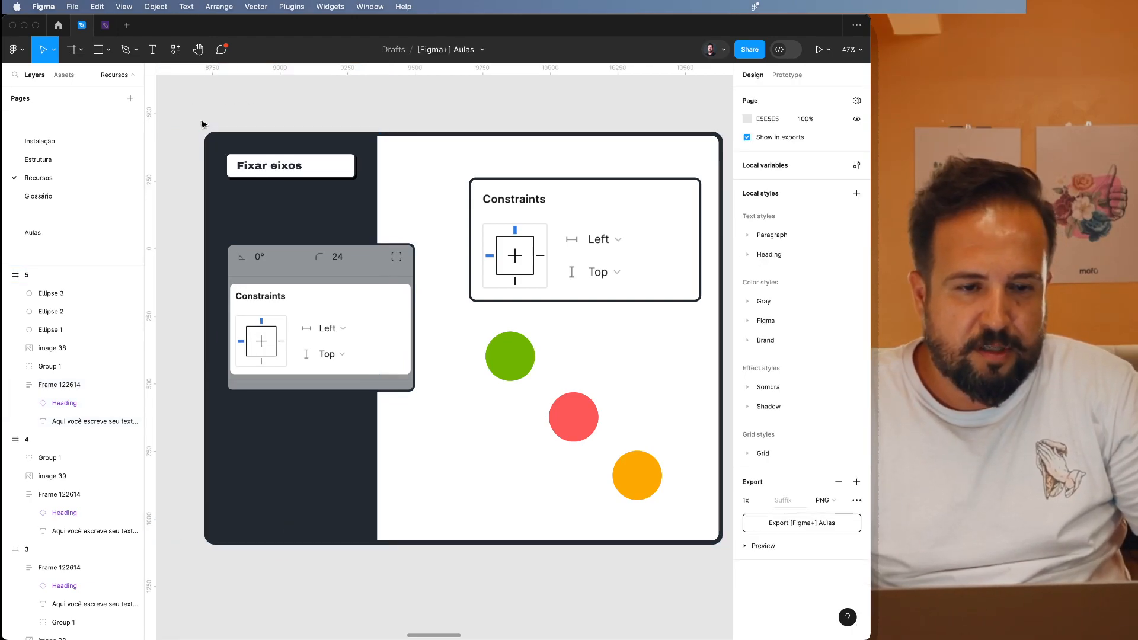
# Try widening frame 5 leftward to 2297 to test the sidebar's Right constraint, and undo the resize.
pyautogui.click(203, 129)
pyautogui.moveTo(176, 178); pyautogui.dragTo(286, 205)
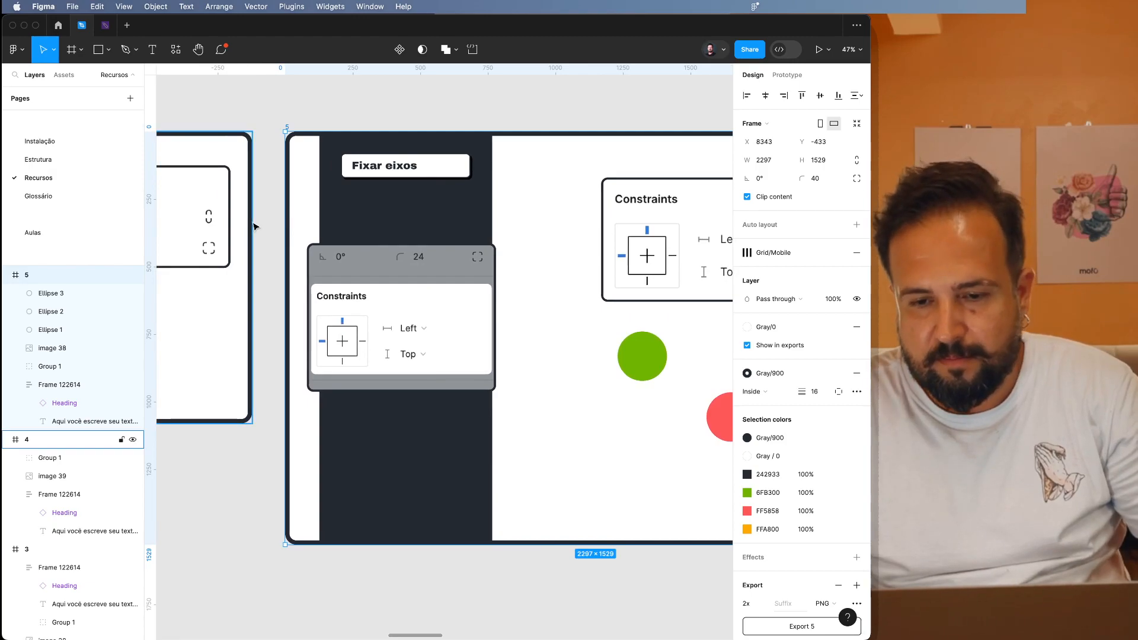
pyautogui.hotkey('ctrl', 'z')
pyautogui.press('Escape')
# Delete the green, red and orange circles from frame 5.
pyautogui.hscroll(3, 343, 368)
pyautogui.scroll(-2, 344, 368)
pyautogui.hscroll(2, 344, 367)
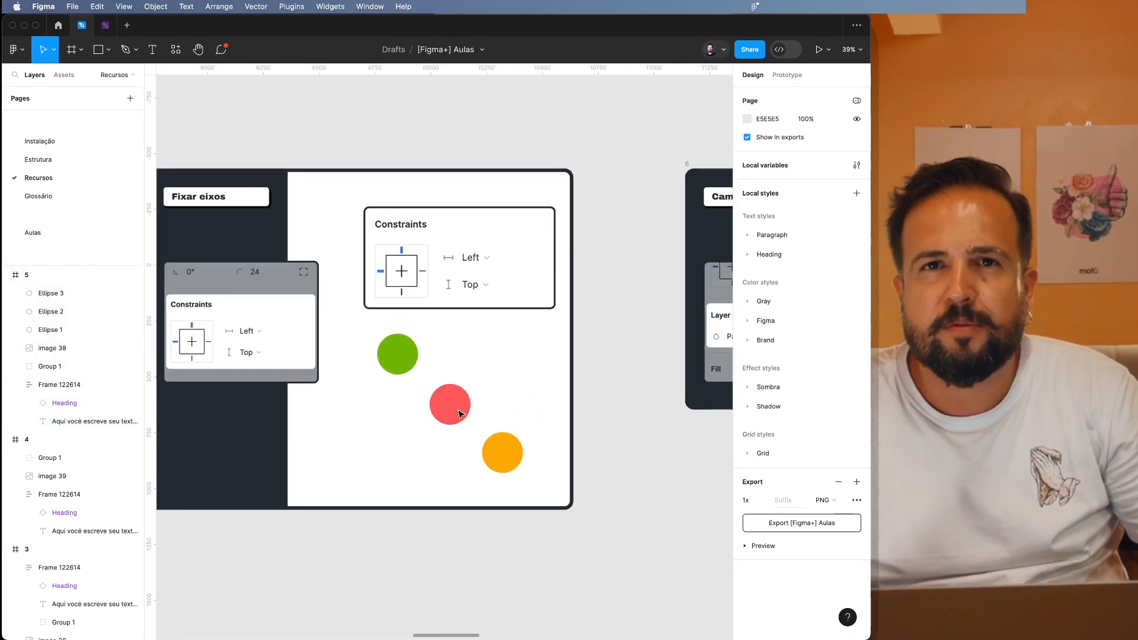
pyautogui.hscroll(2, 461, 413)
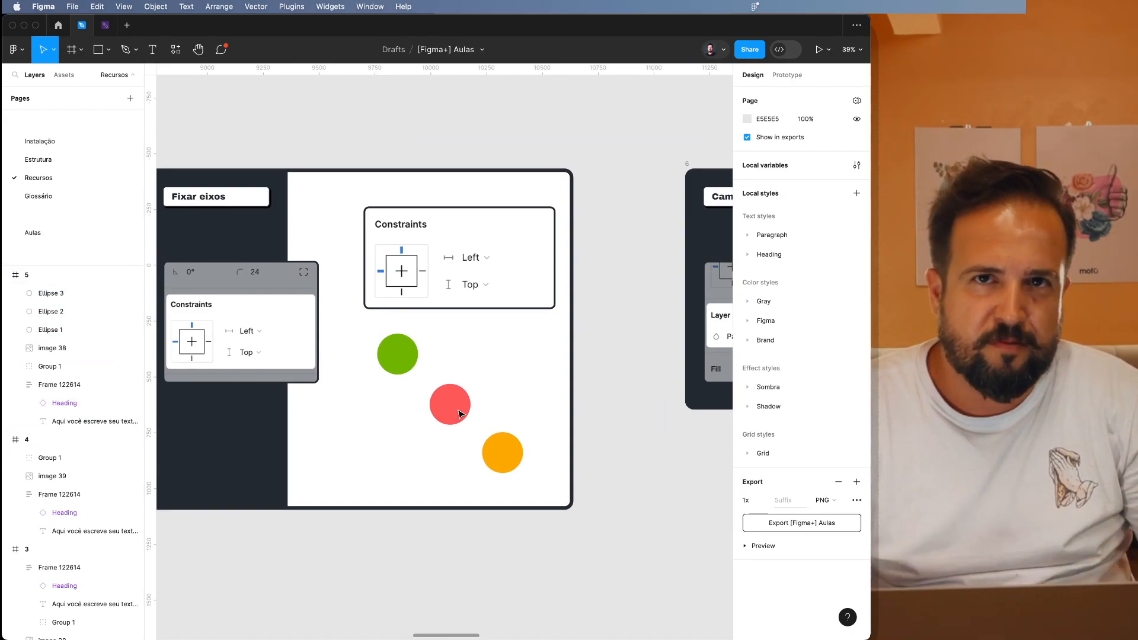
pyautogui.scroll(-3, 460, 413)
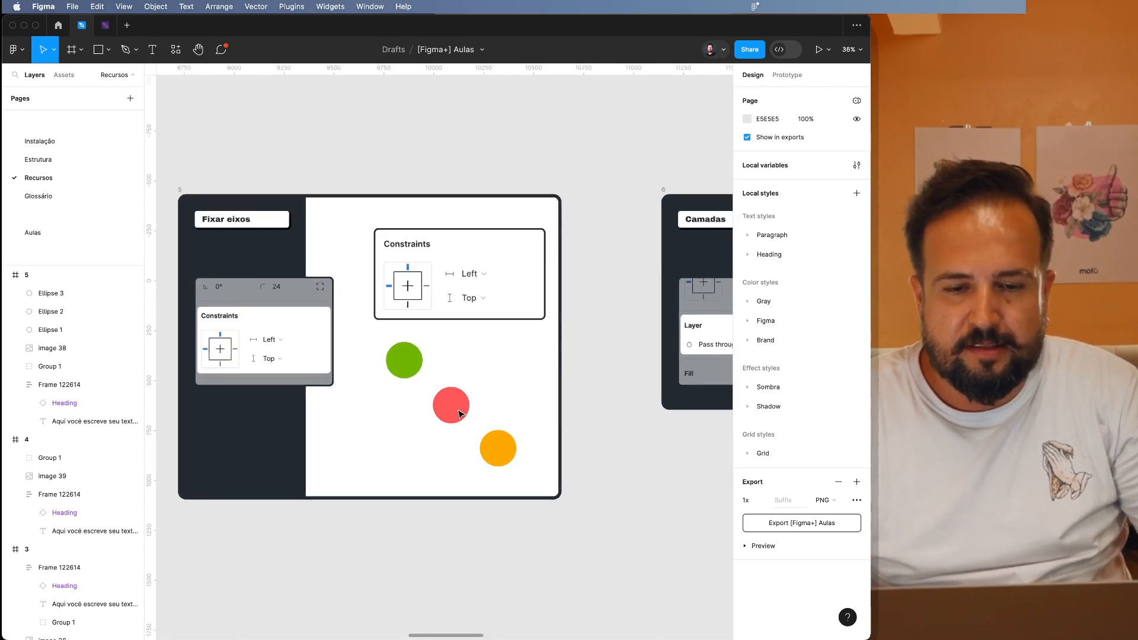
pyautogui.click(421, 378)
pyautogui.keyDown('shift'); pyautogui.click(453, 407); pyautogui.keyUp('shift')
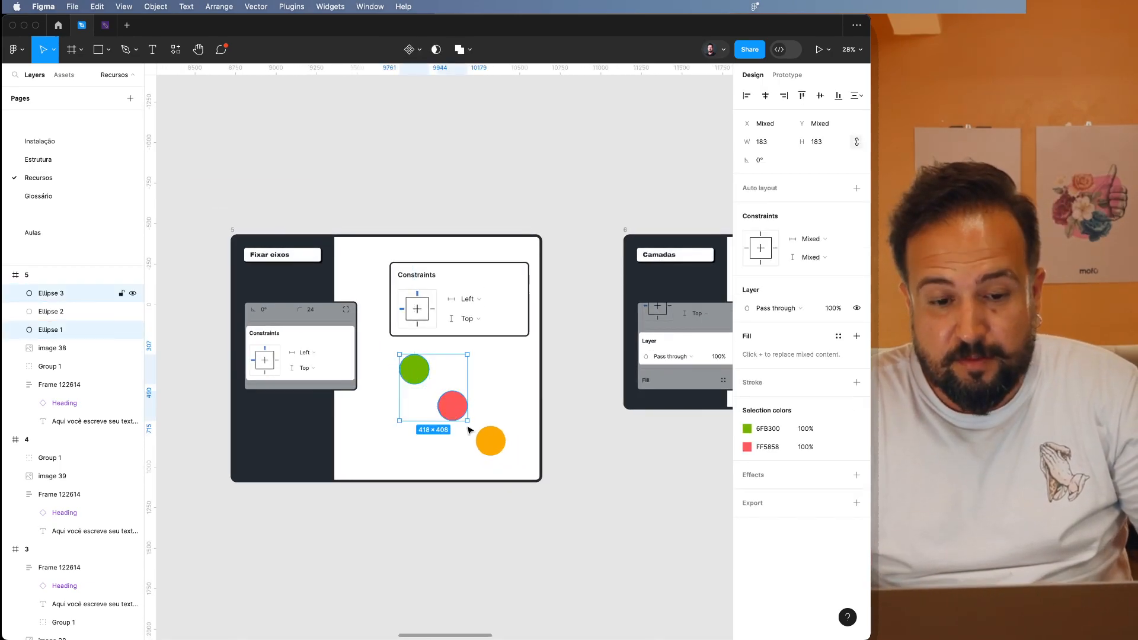
pyautogui.keyDown('shift'); pyautogui.click(495, 443); pyautogui.keyUp('shift')
pyautogui.press('Delete')
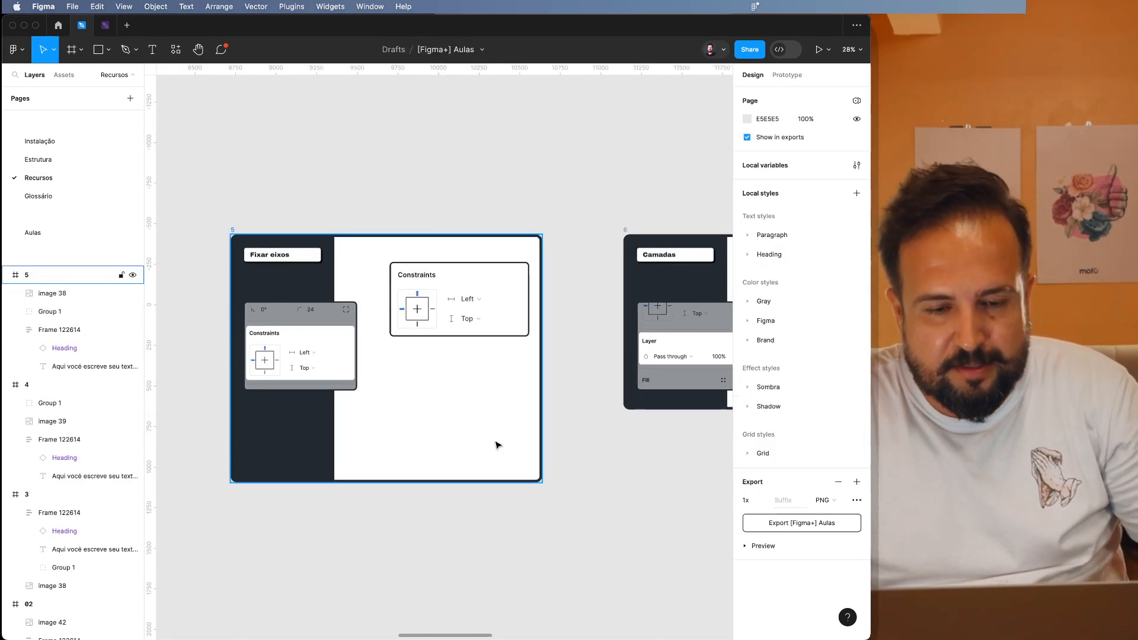
pyautogui.press('super+z')
pyautogui.press('Delete')
pyautogui.click(472, 453)
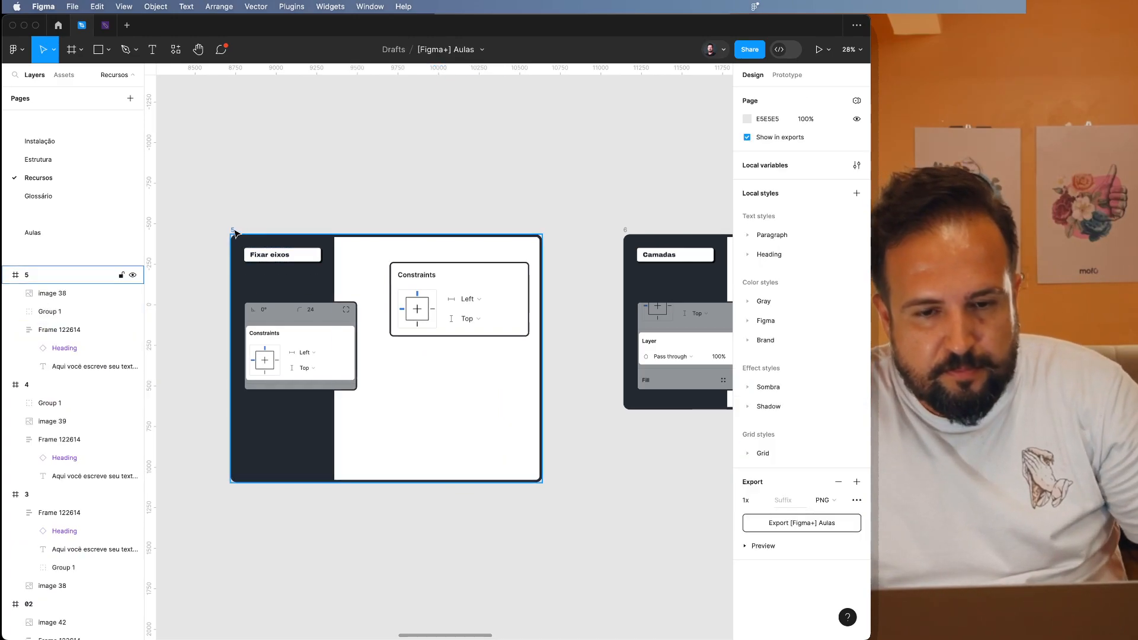
# Shorten frame 5 from its lower edge to match the height of frame 6.
pyautogui.moveTo(491, 476); pyautogui.dragTo(492, 411)
pyautogui.click(518, 462)
pyautogui.press('n')
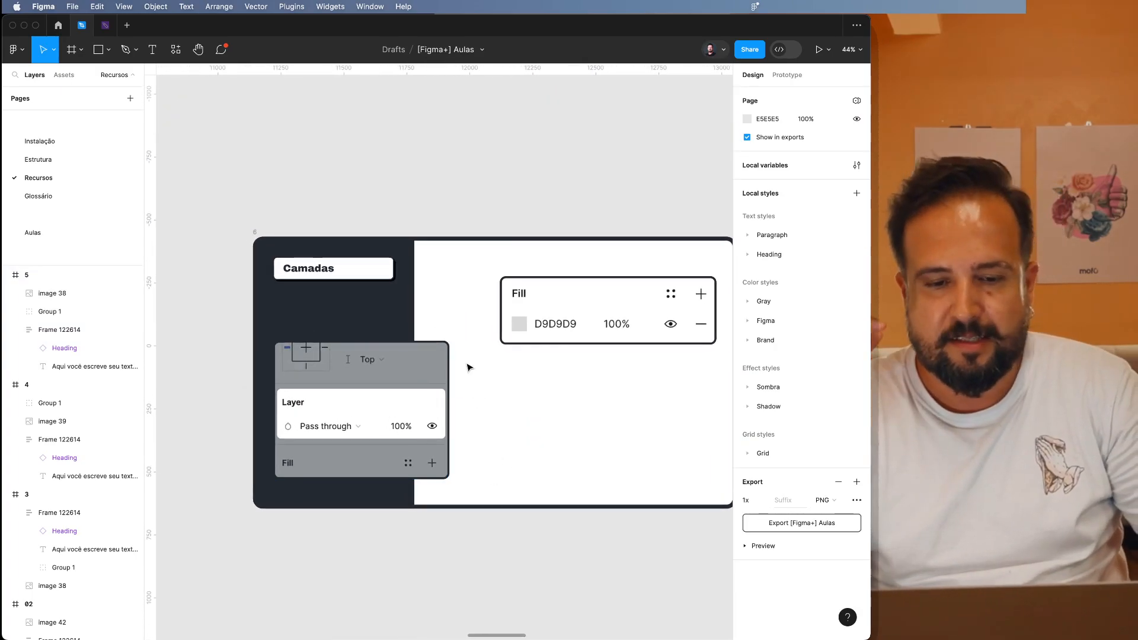
# Examine the Layer, Fill, Effects and Export illustrations in frames 6 to 9.
pyautogui.click(527, 323)
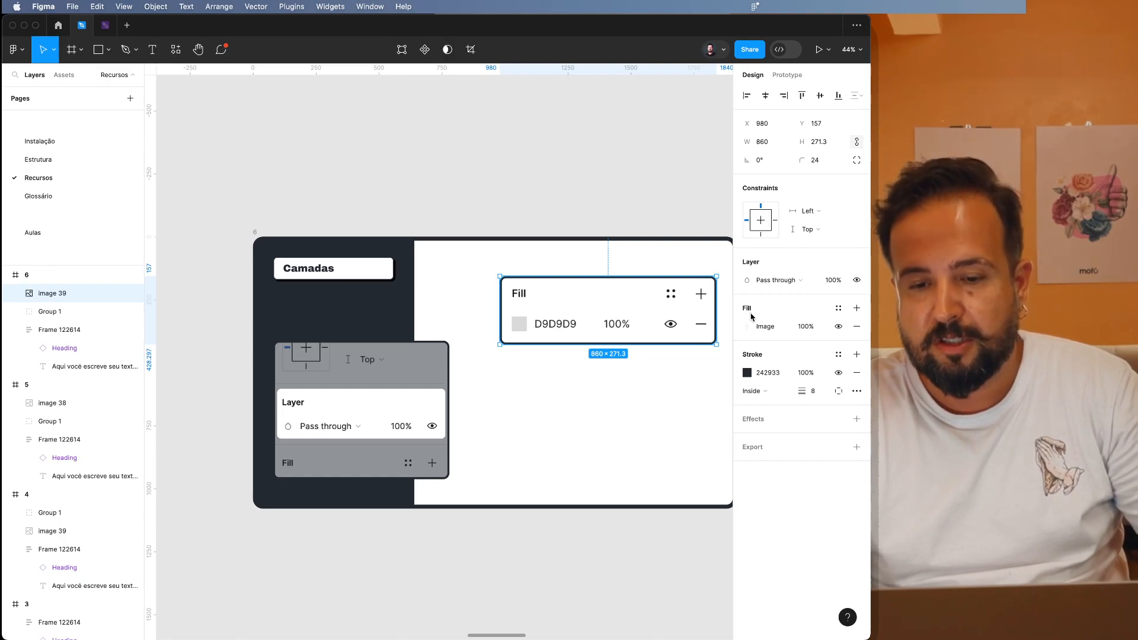
pyautogui.hscroll(15, 664, 401)
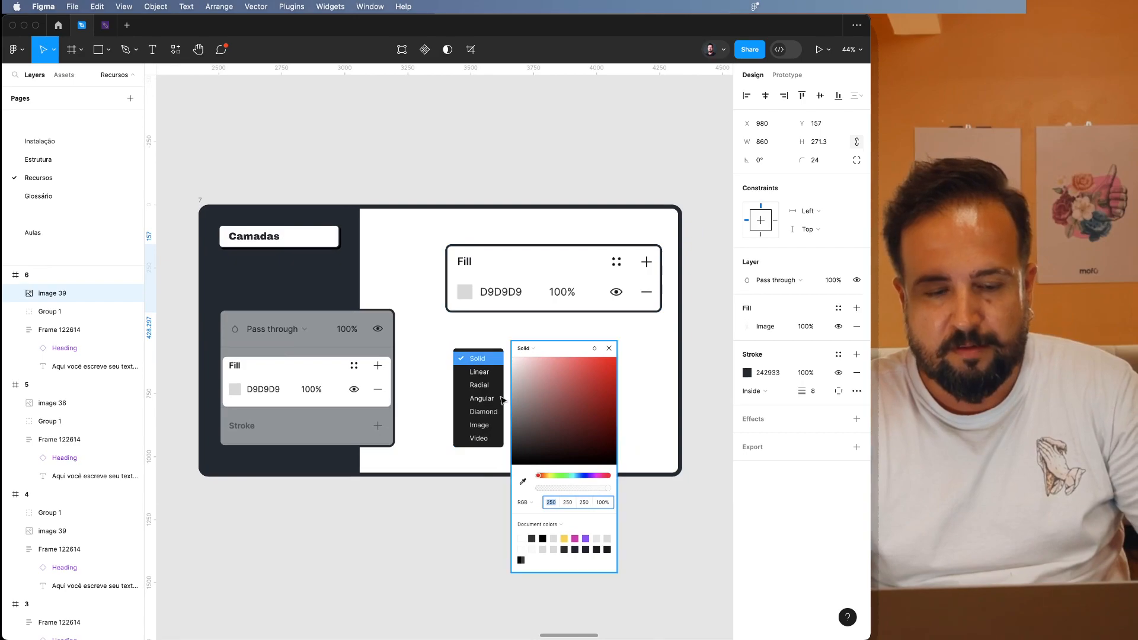
pyautogui.hscroll(2, 550, 532)
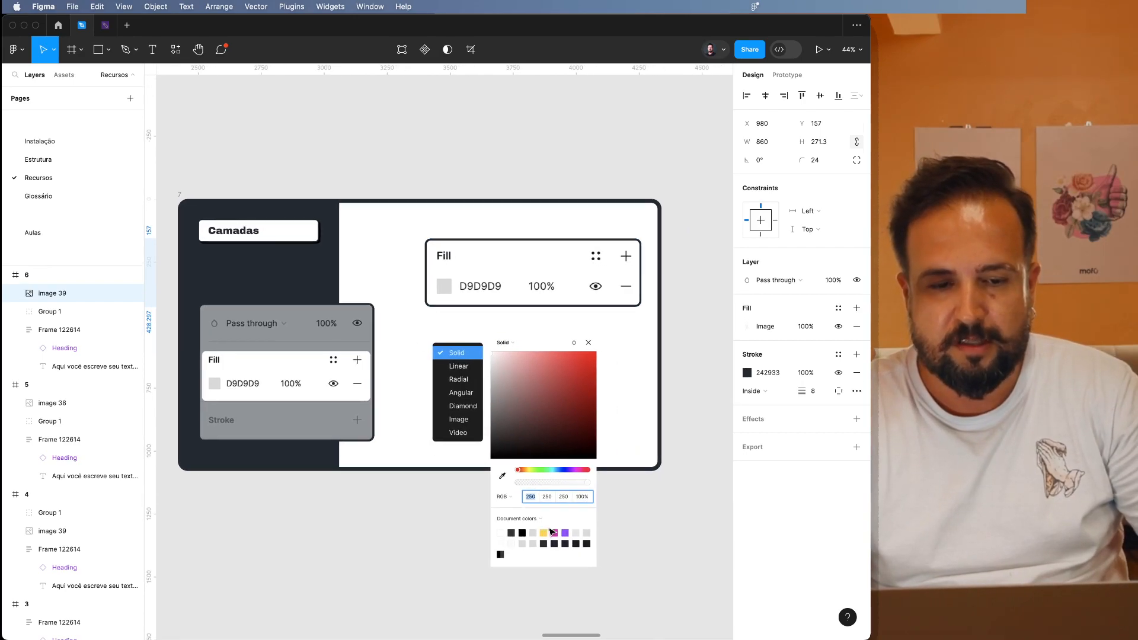
pyautogui.hscroll(1, 550, 531)
pyautogui.scroll(-1, 550, 531)
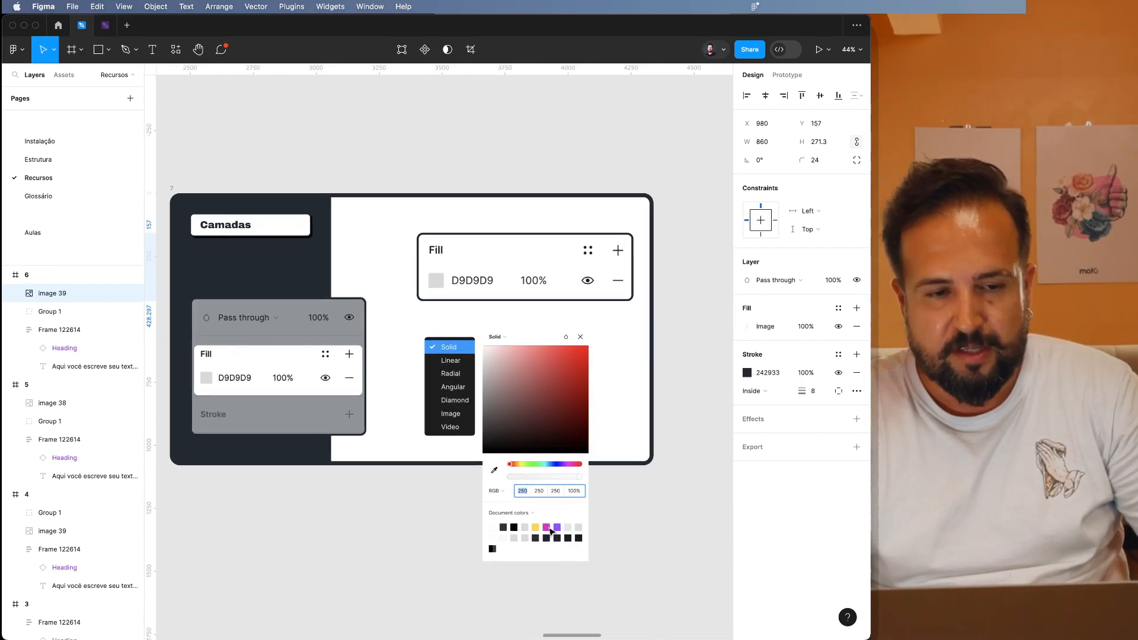
pyautogui.hscroll(15, 550, 532)
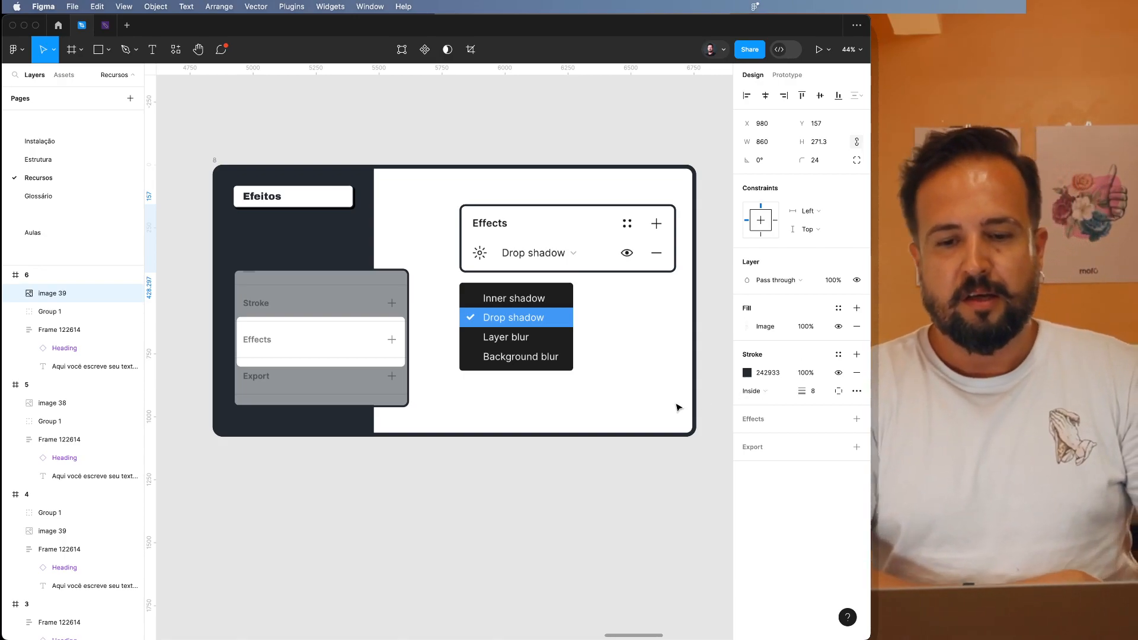
pyautogui.scroll(-2, 678, 407)
pyautogui.hscroll(10, 679, 407)
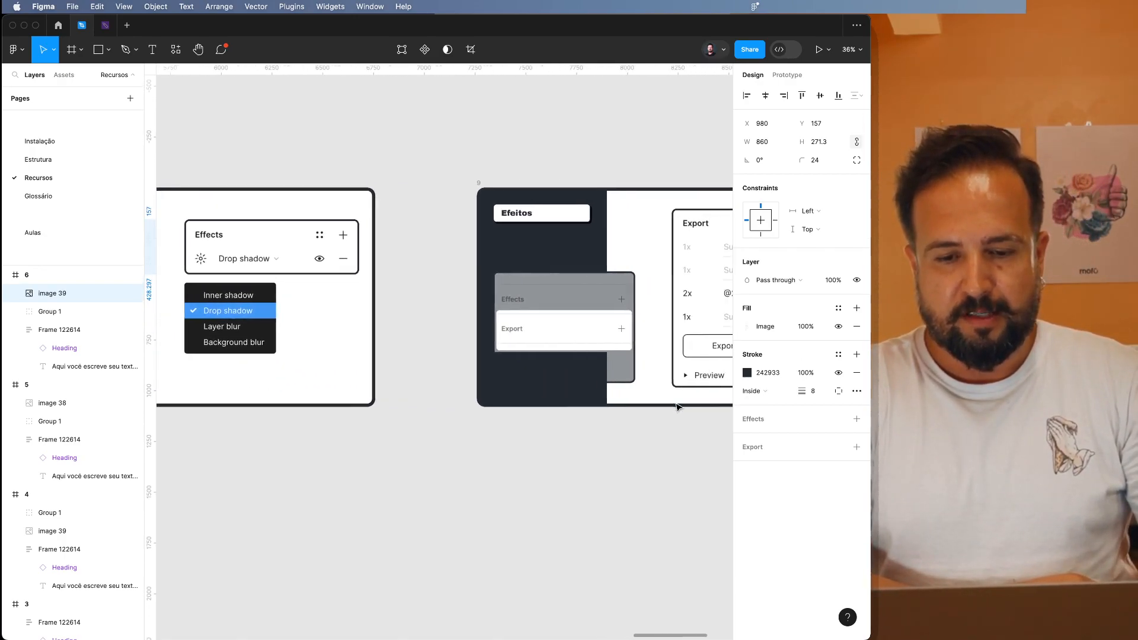
pyautogui.hscroll(3, 678, 408)
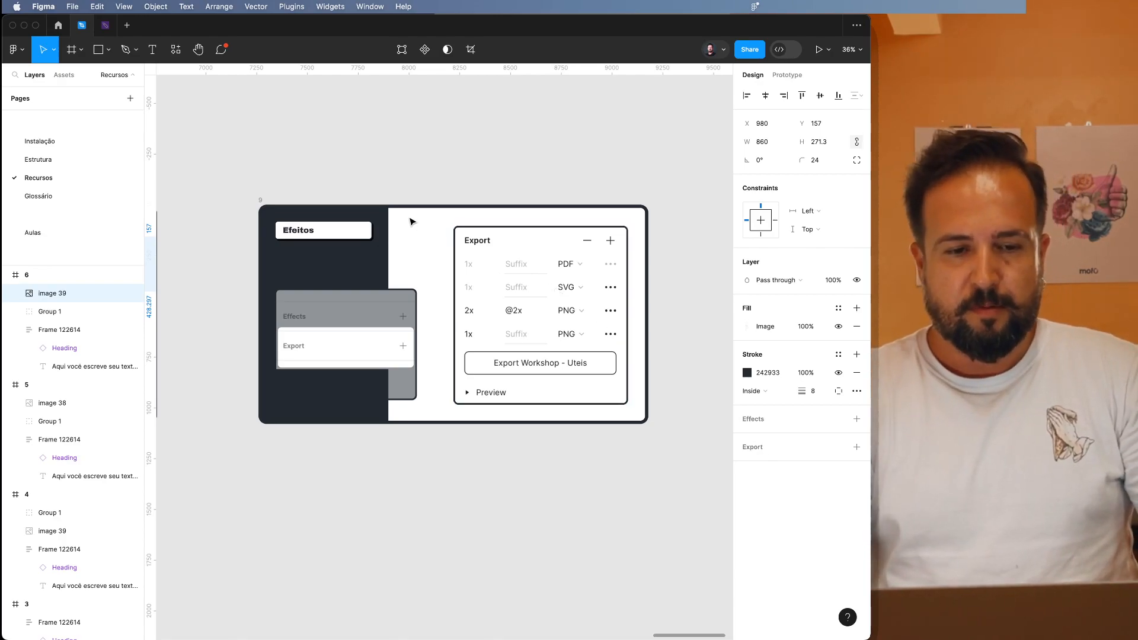
# Replace frame 9's existing export setting with a new 1x PNG setting.
pyautogui.click(263, 201)
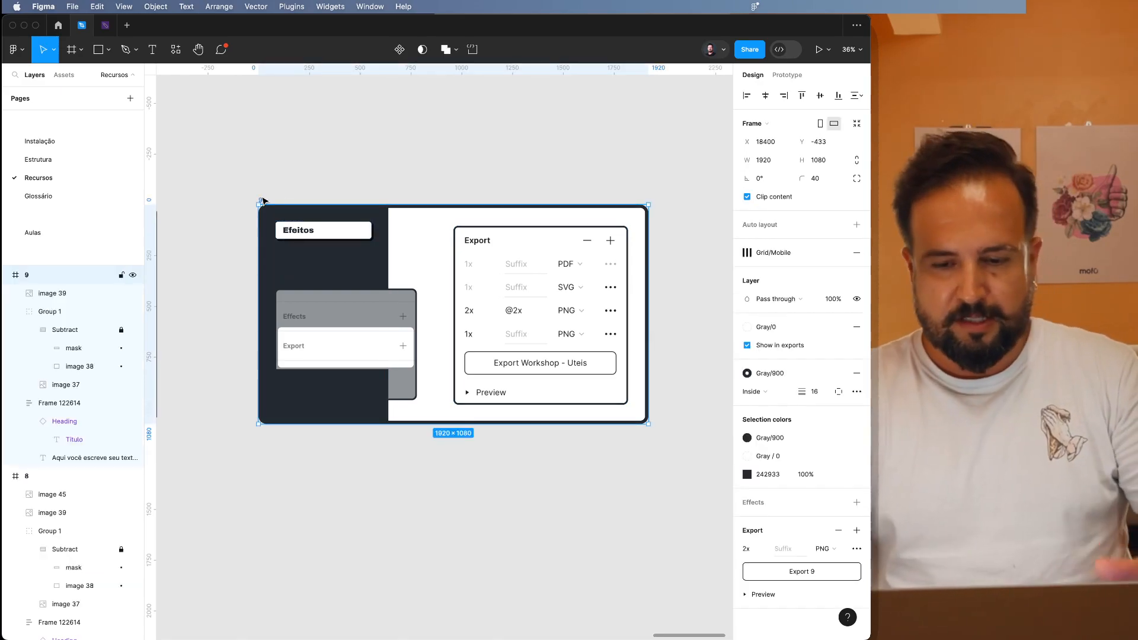
pyautogui.click(839, 530)
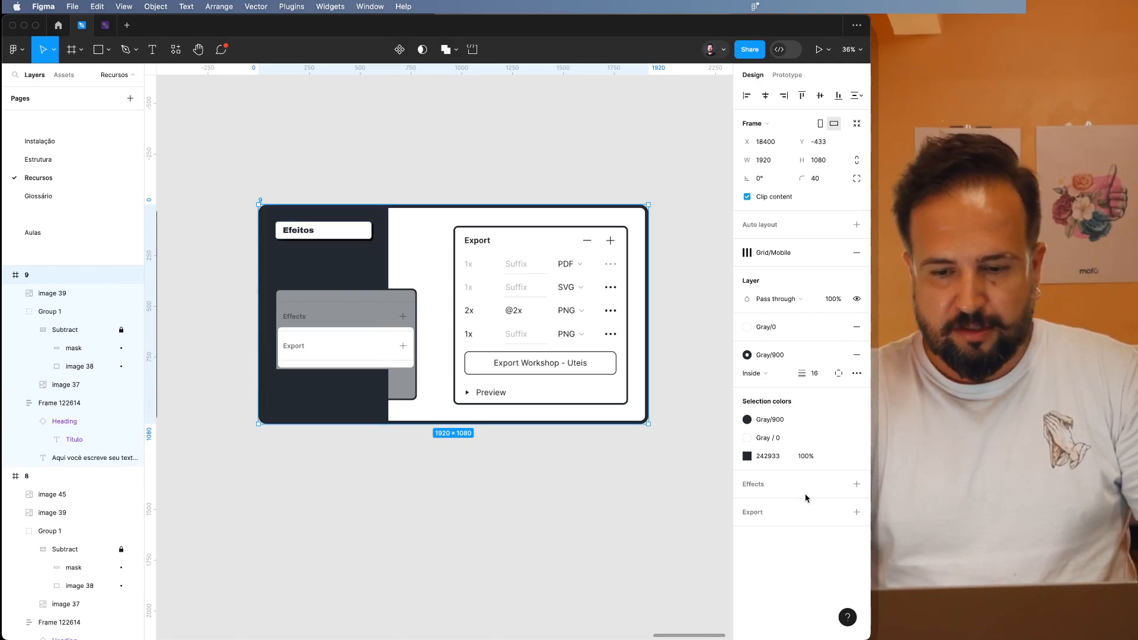
pyautogui.click(856, 514)
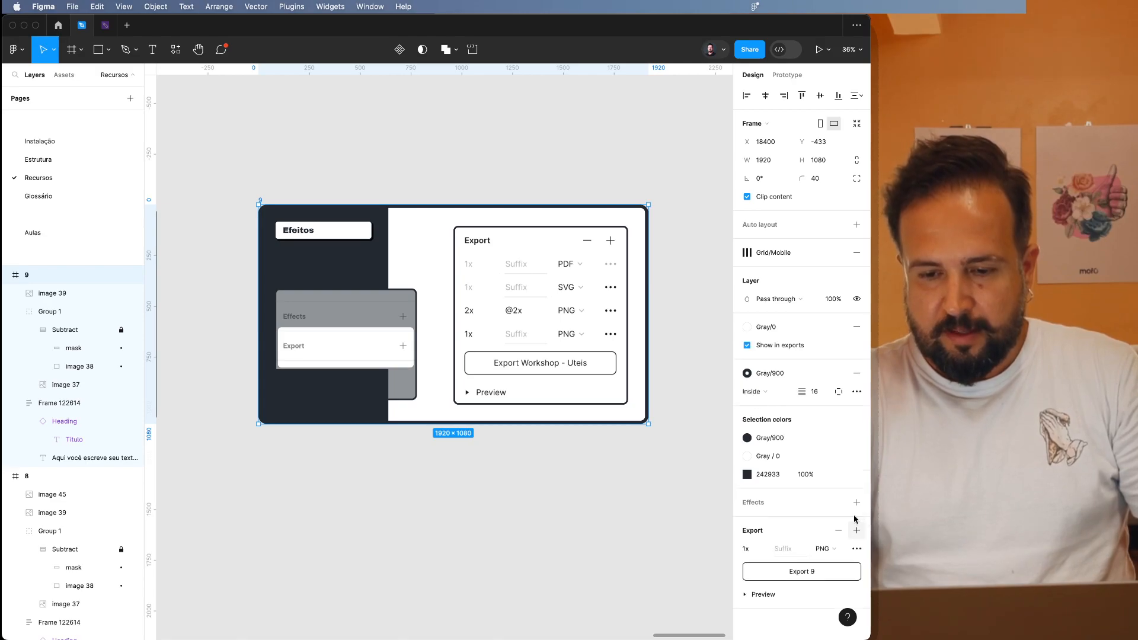
pyautogui.click(822, 549)
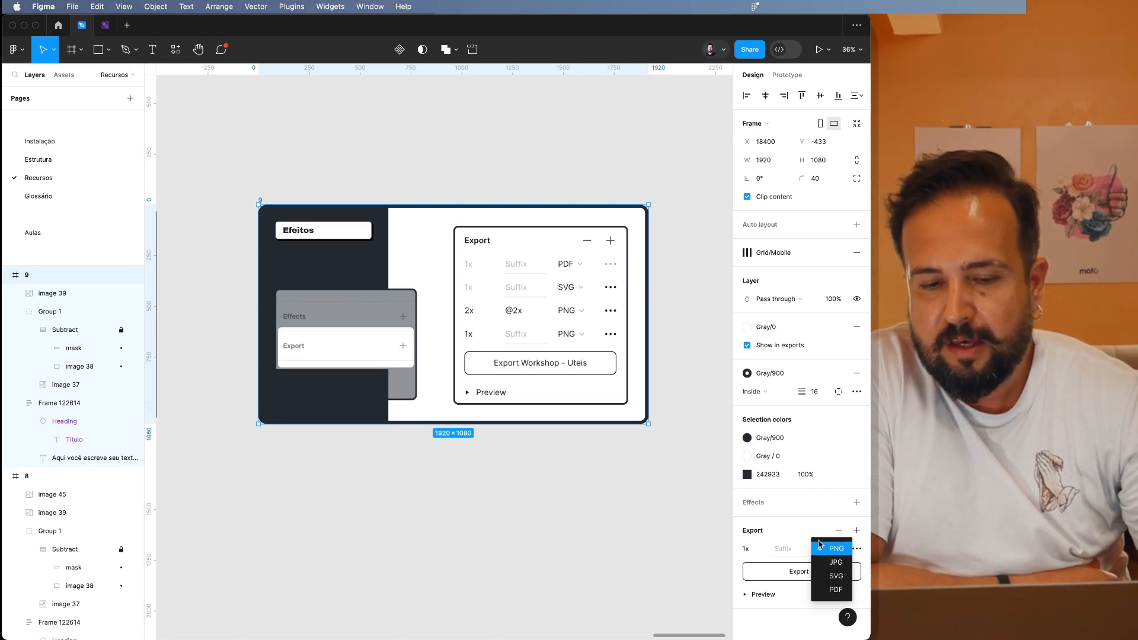
pyautogui.click(823, 551)
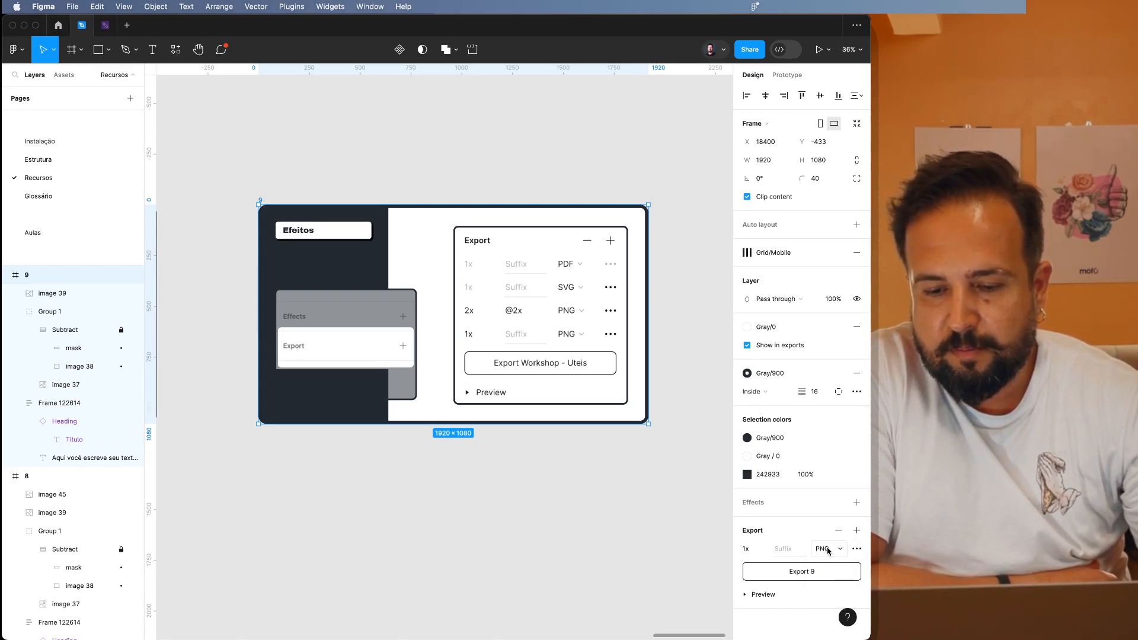
pyautogui.click(856, 531)
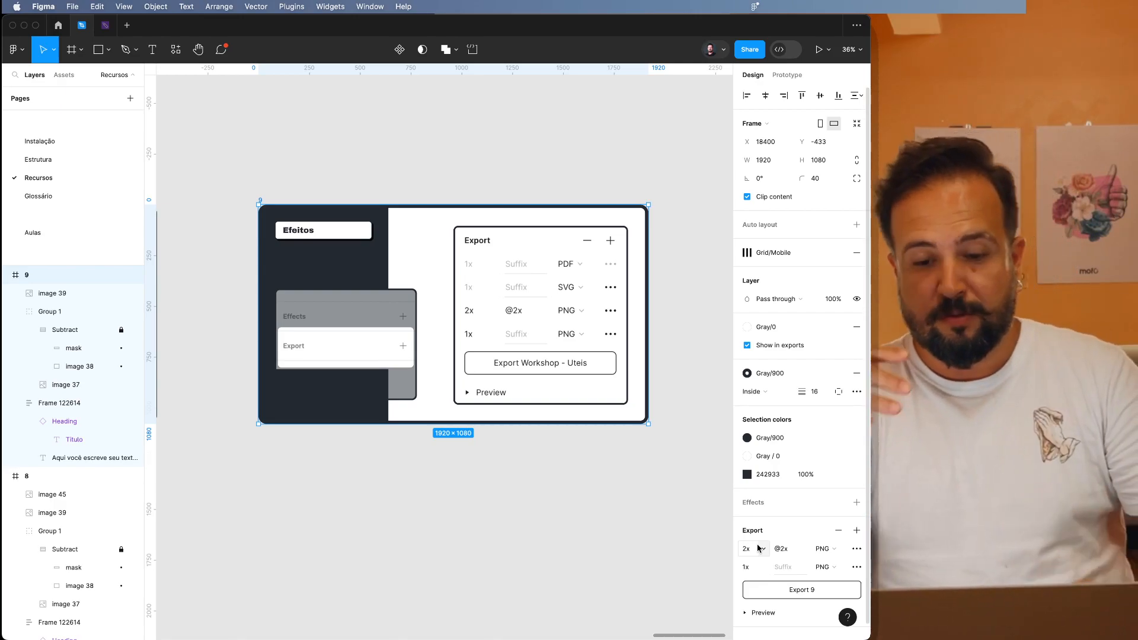
pyautogui.click(765, 549)
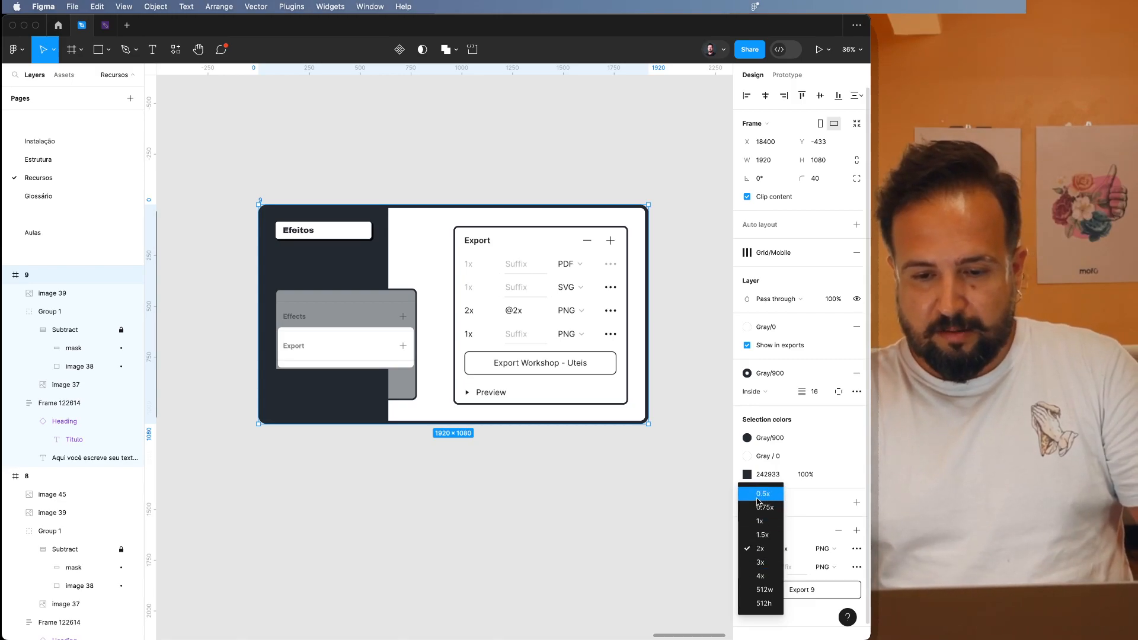
pyautogui.click(767, 525)
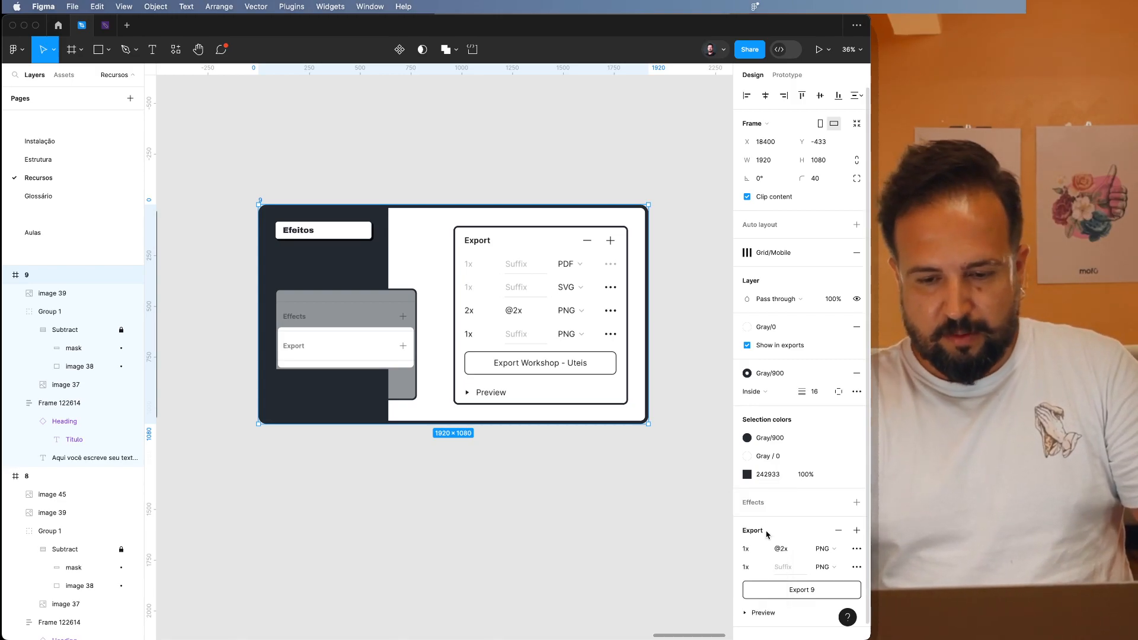
pyautogui.click(761, 548)
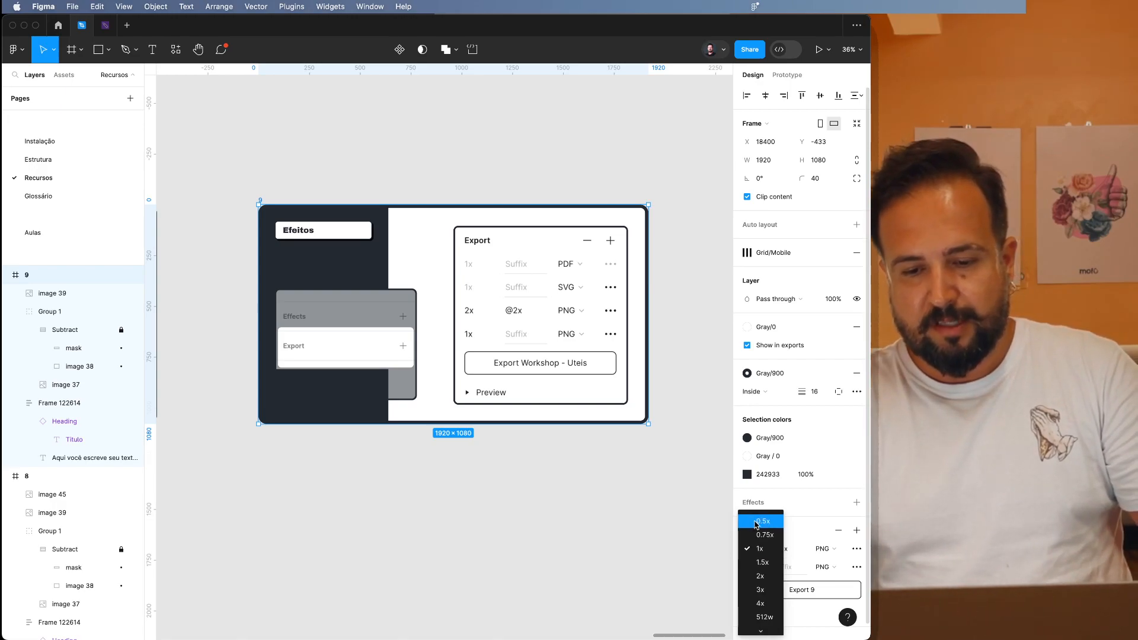
pyautogui.click(760, 548)
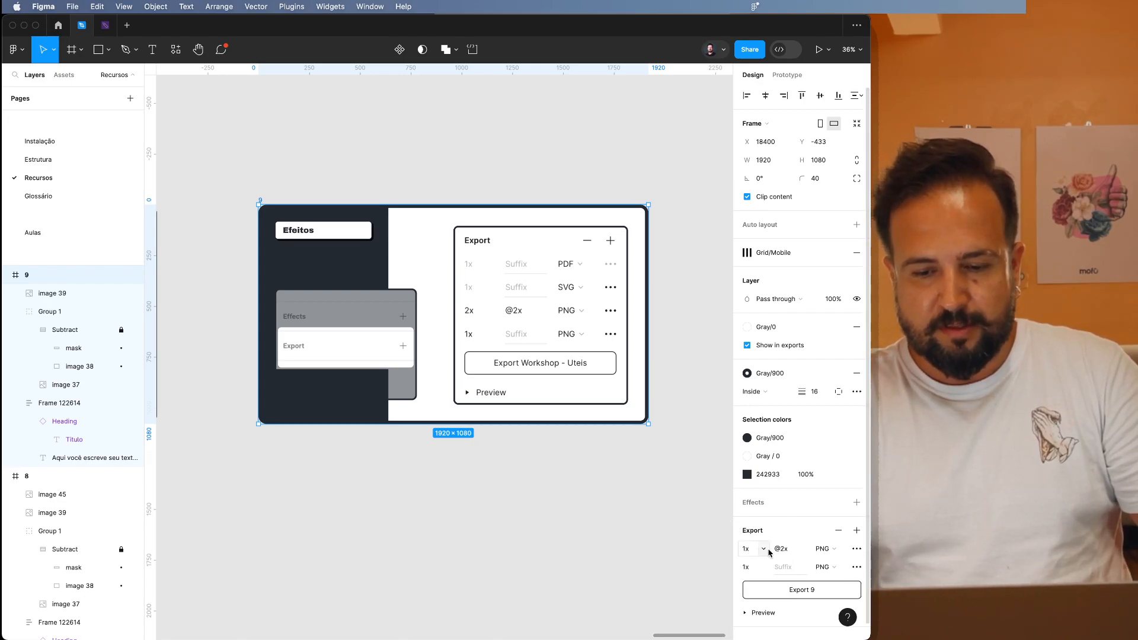
# Expand the export preview of frame 9.
pyautogui.scroll(-1, 759, 600)
pyautogui.click(746, 599)
pyautogui.scroll(-2, 796, 591)
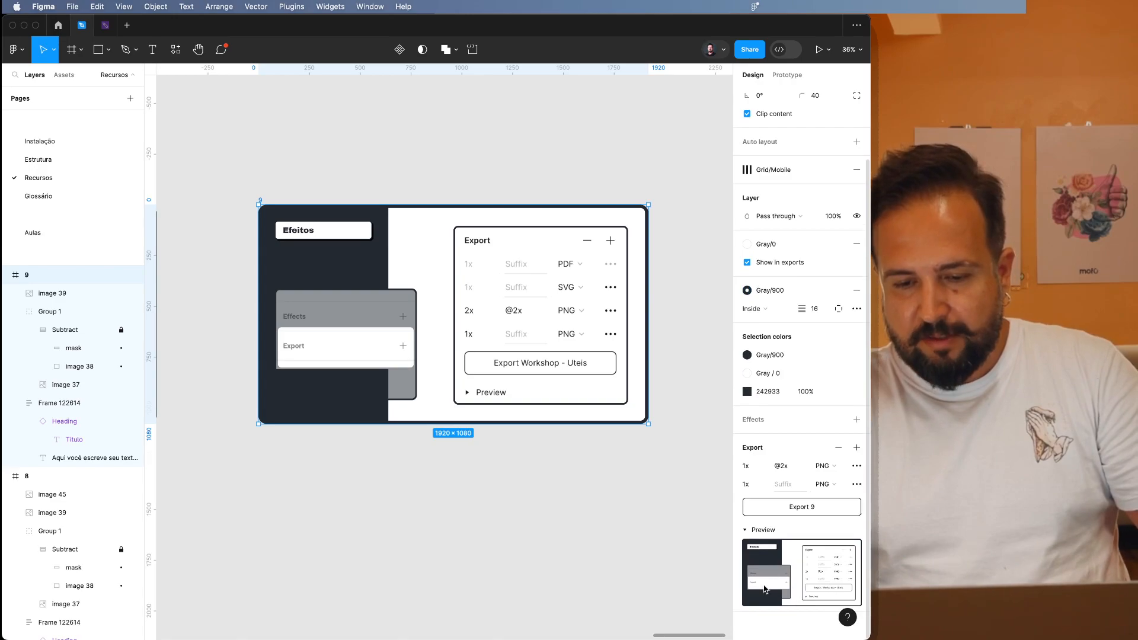
# Add an export setting to the large Export panel image in frame 9 and set its format to PDF.
pyautogui.click(526, 264)
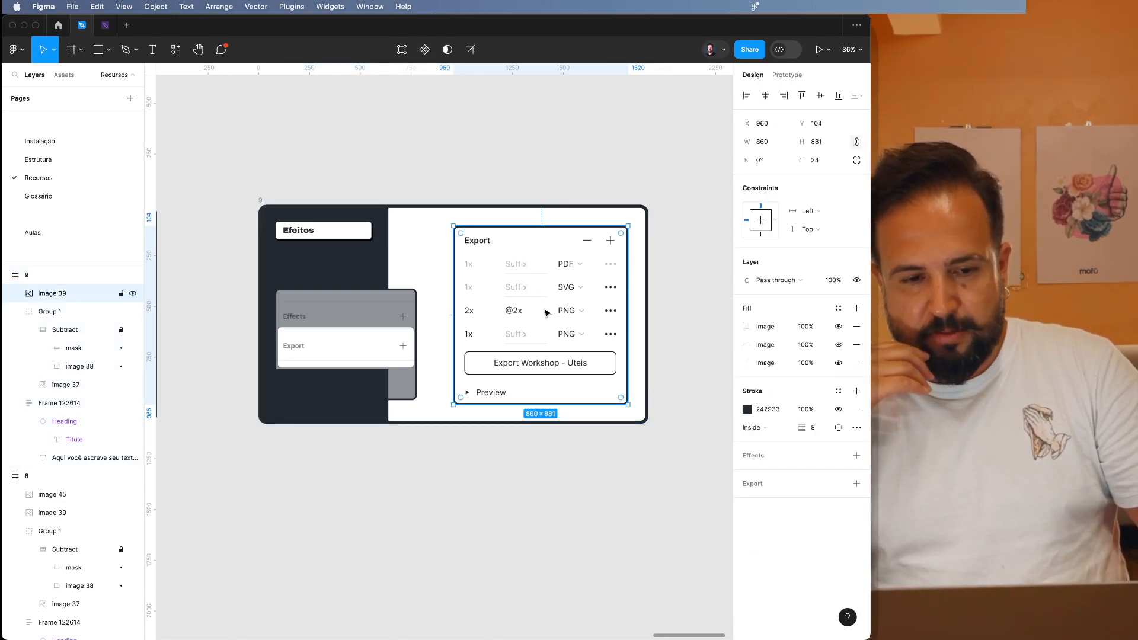
pyautogui.click(857, 485)
pyautogui.scroll(-3, 841, 553)
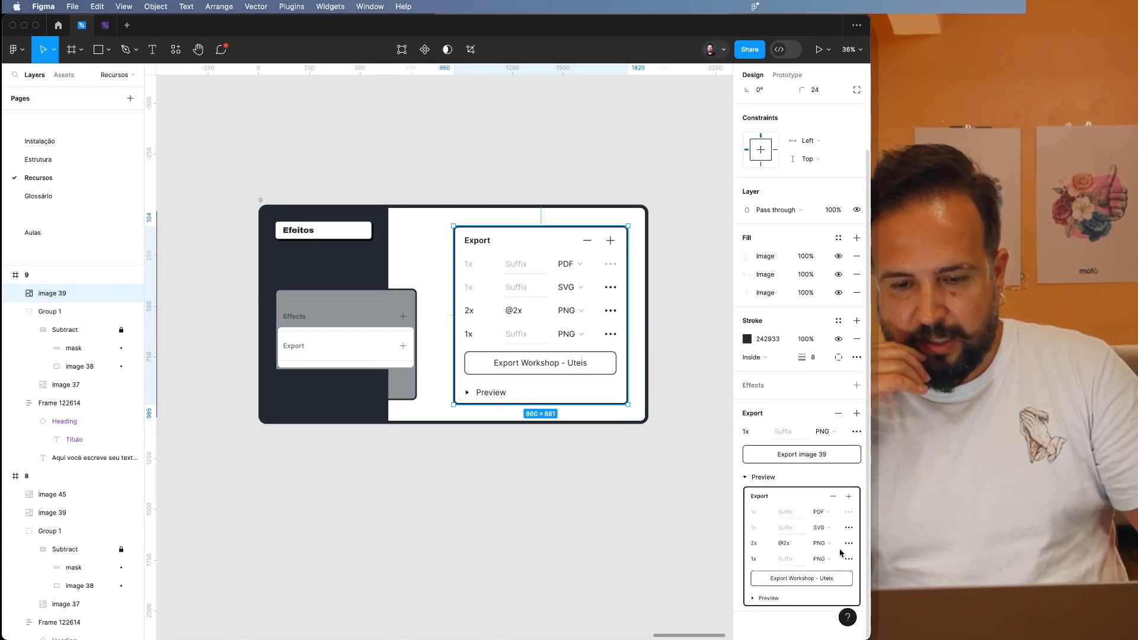
pyautogui.click(821, 432)
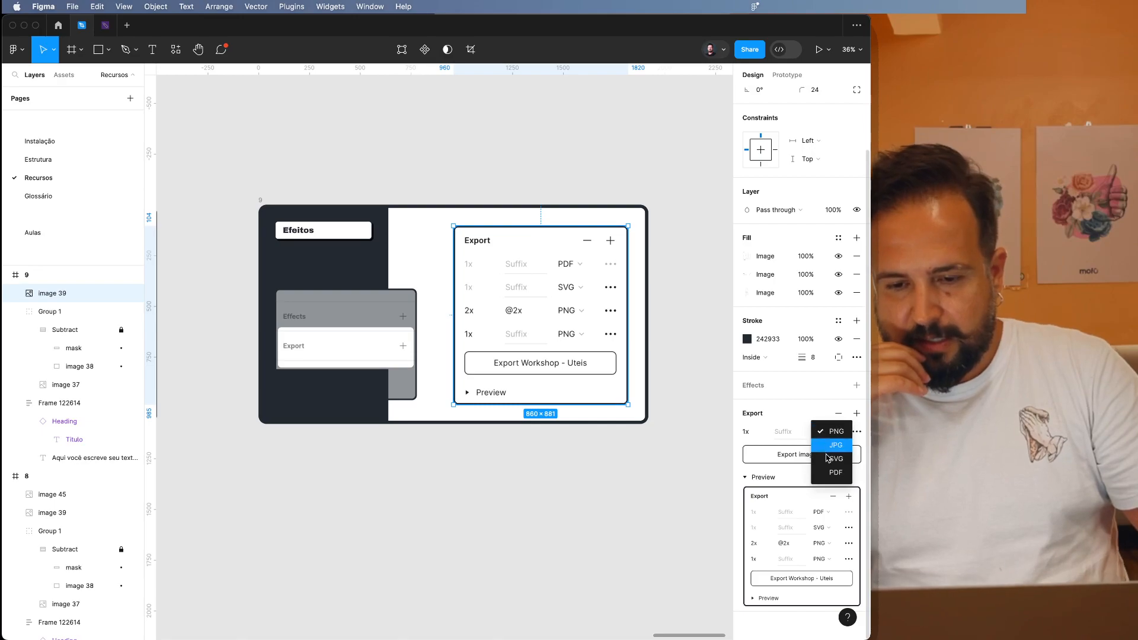
pyautogui.click(836, 473)
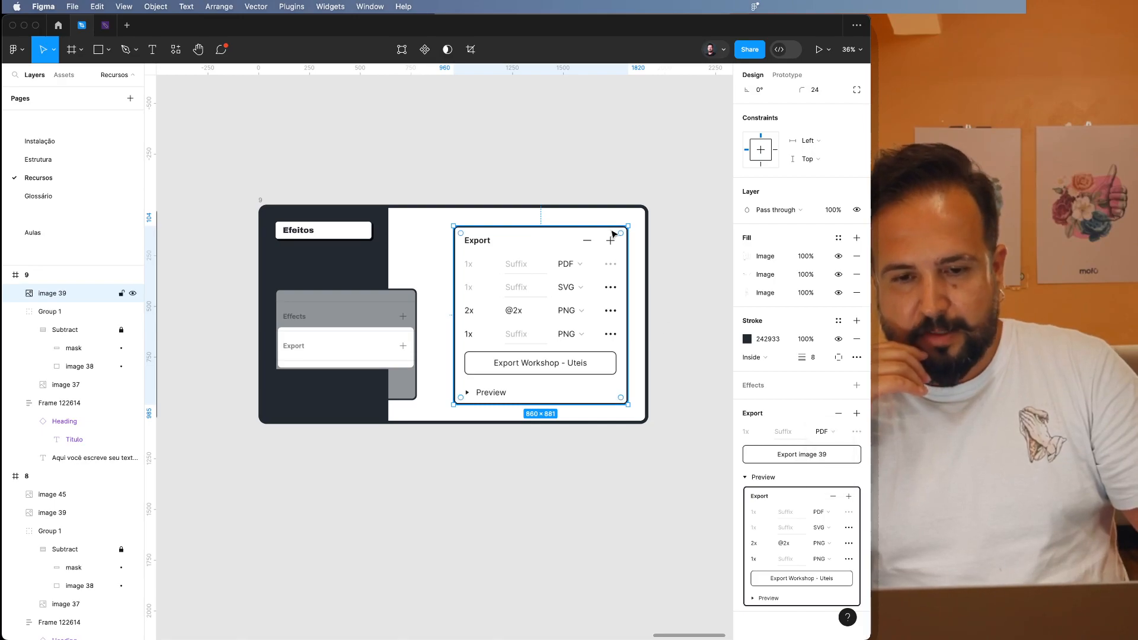
pyautogui.click(628, 189)
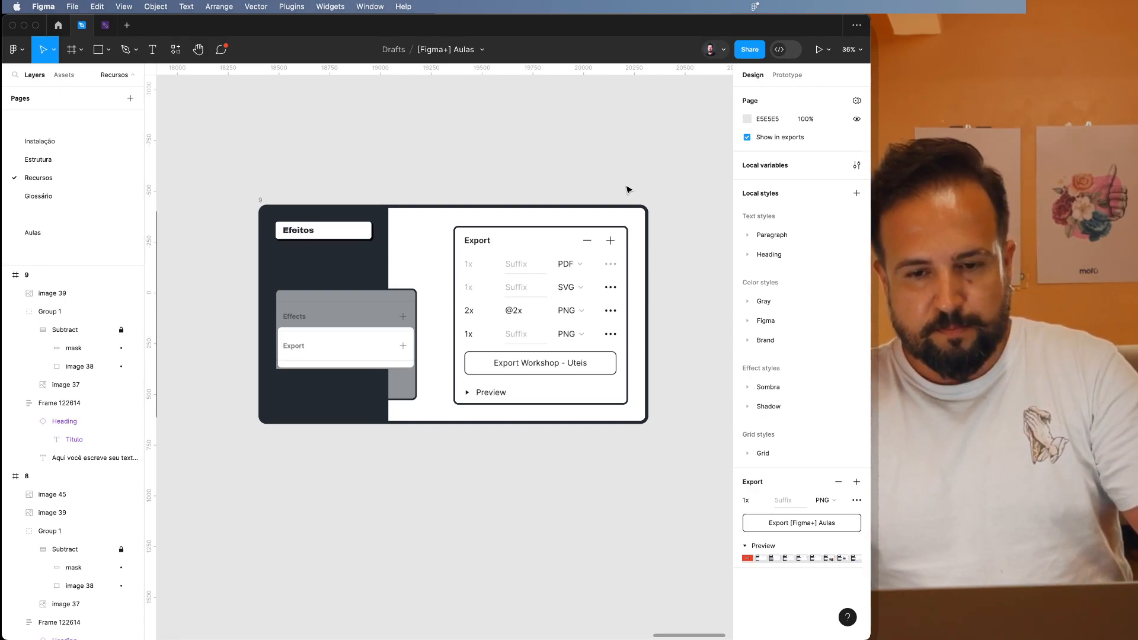
pyautogui.hotkey('shift', 'e')
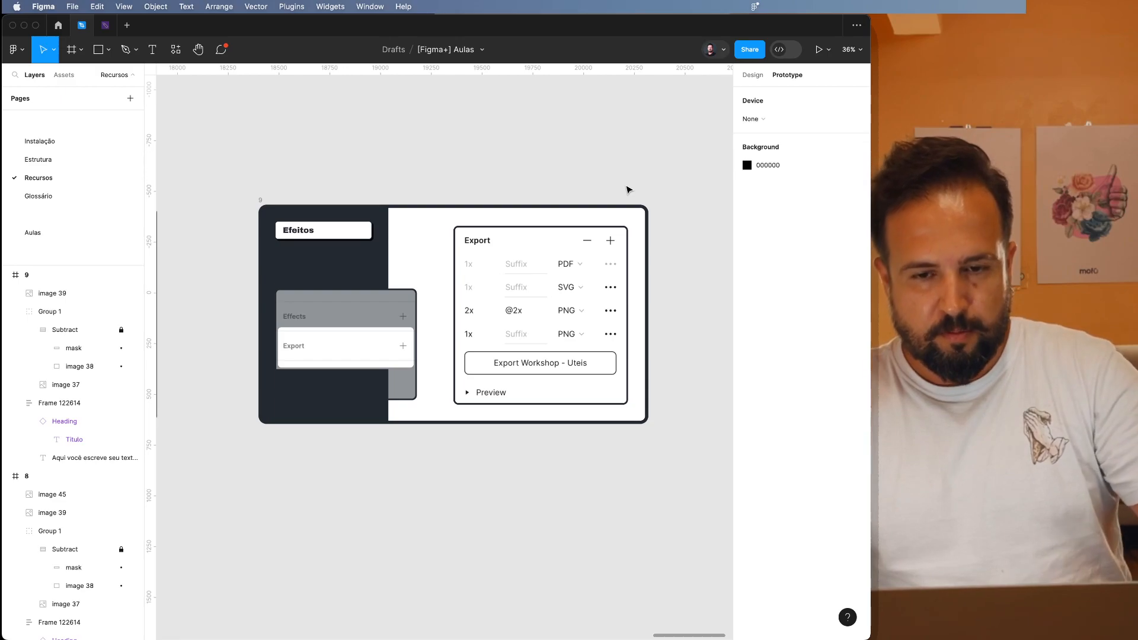
pyautogui.scroll(-2, 629, 190)
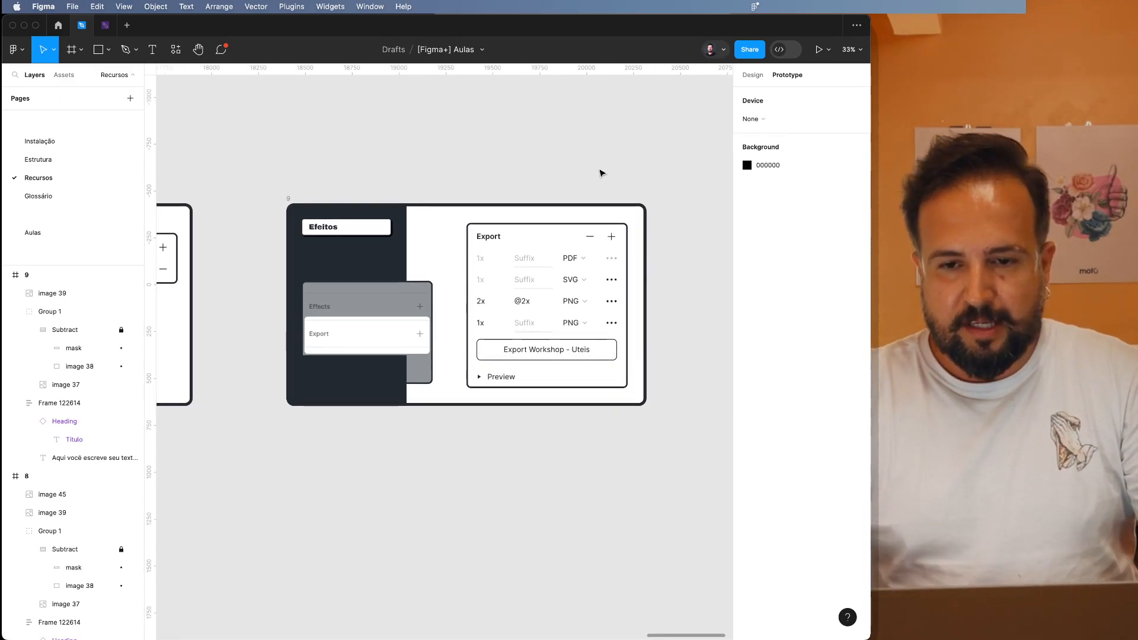
pyautogui.click(748, 81)
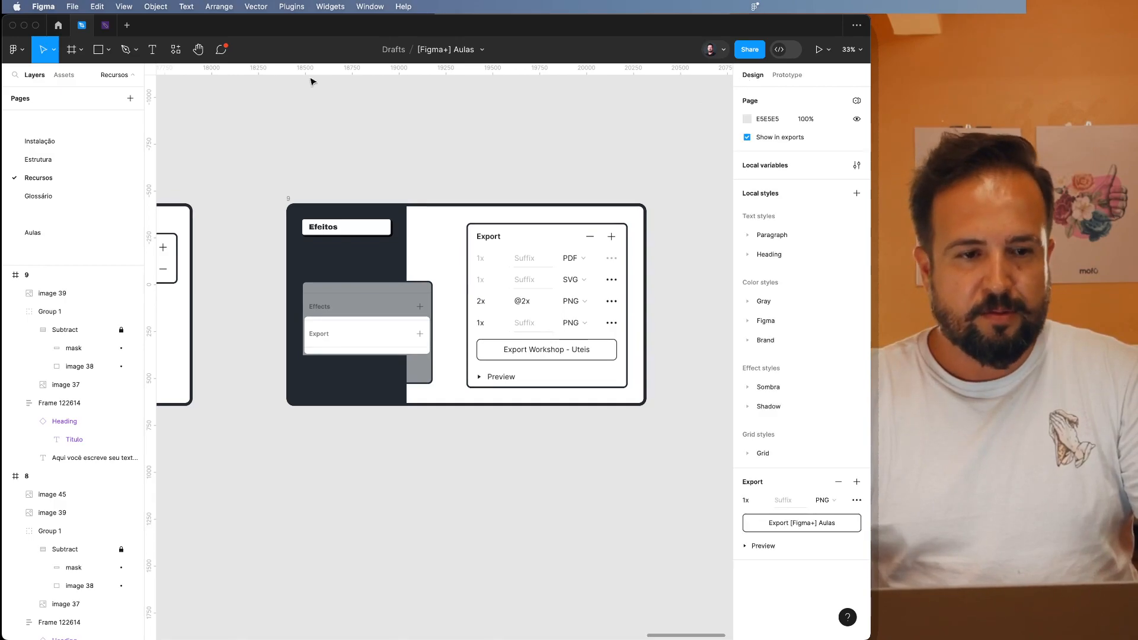
# Open the Export dialog for the whole page, review its list of exportable items, and close it without exporting.
pyautogui.click(71, 7)
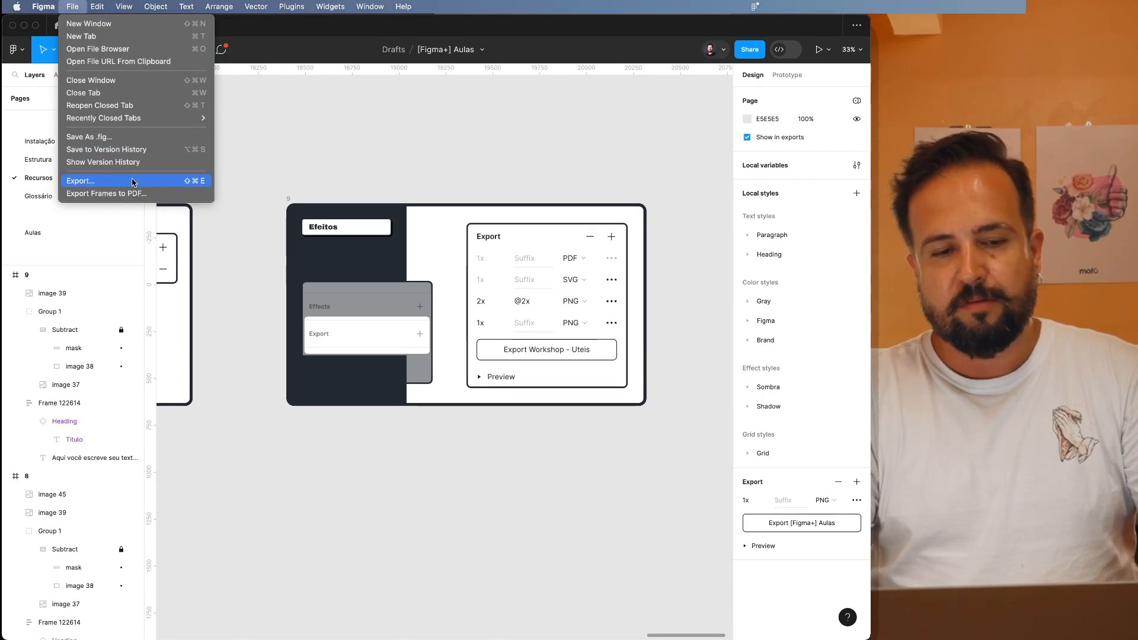
pyautogui.click(307, 162)
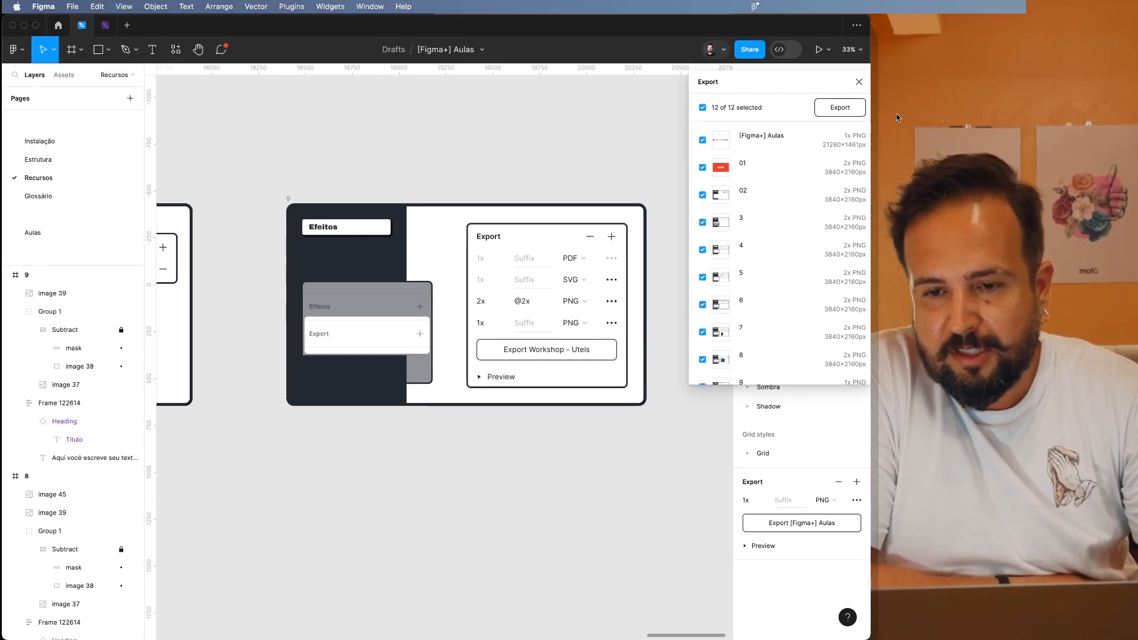
pyautogui.click(859, 82)
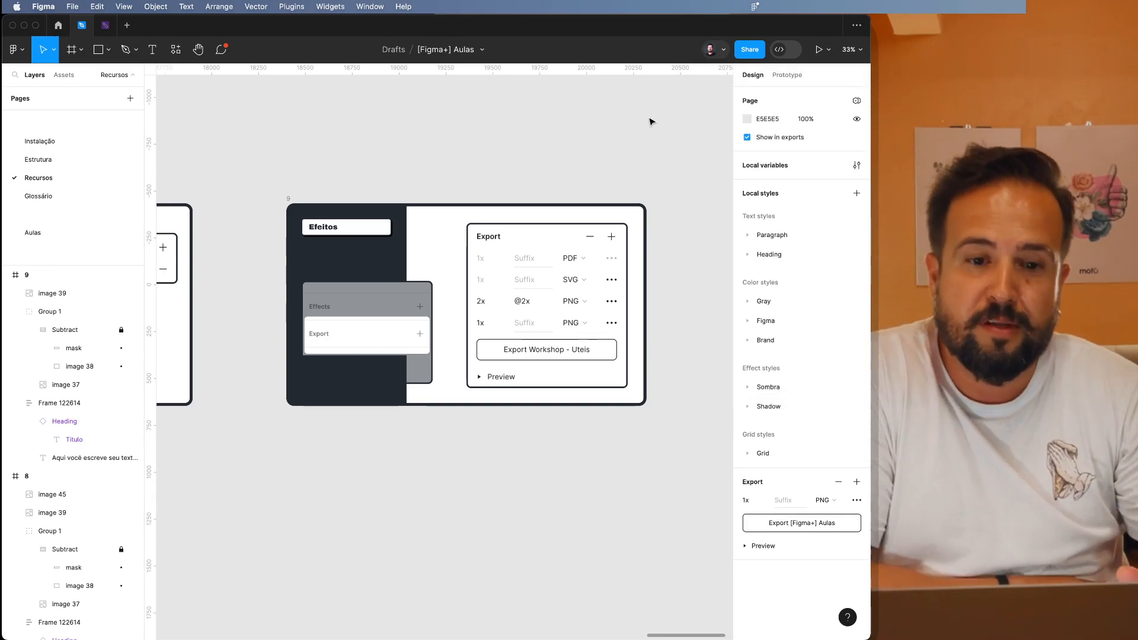
pyautogui.scroll(3, 363, 237)
pyautogui.scroll(-4, 362, 238)
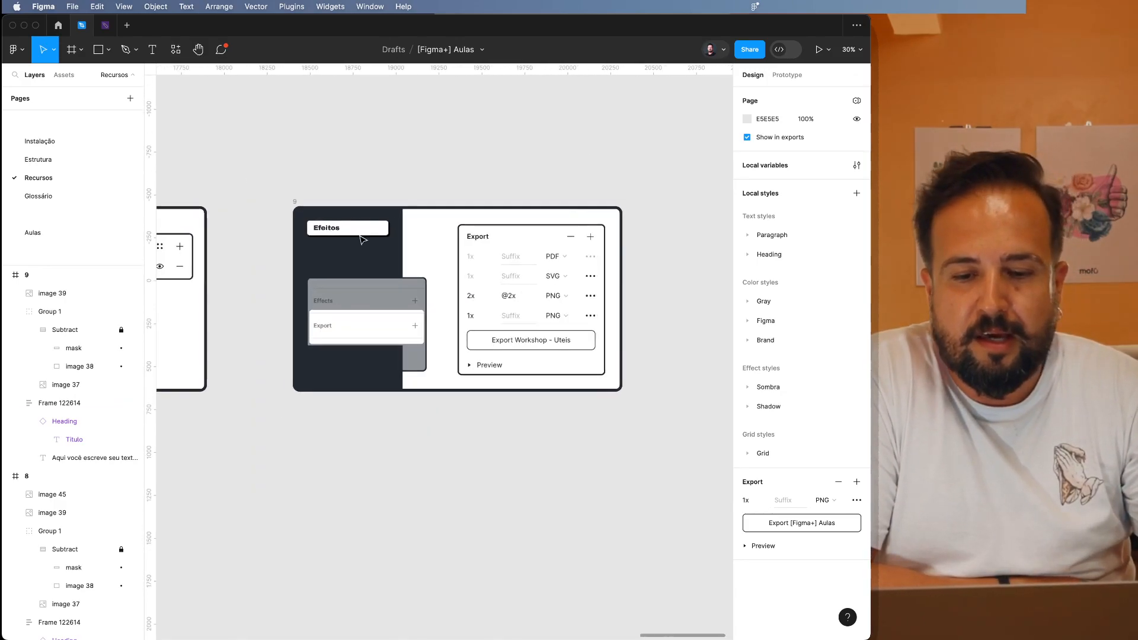
pyautogui.hscroll(3, 363, 238)
pyautogui.scroll(1, 415, 293)
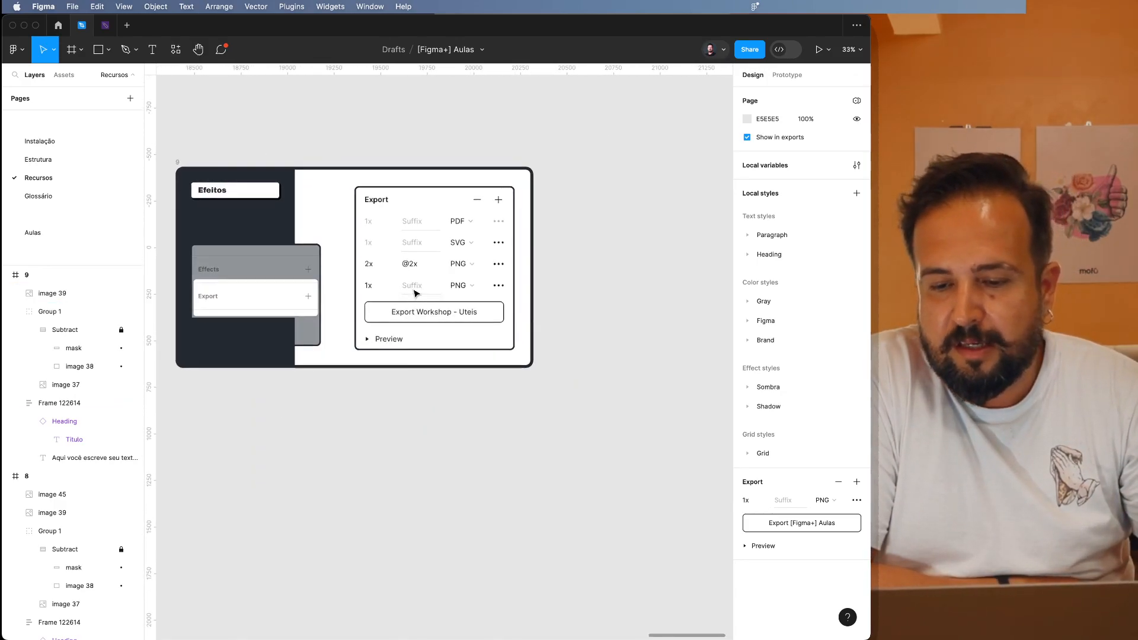